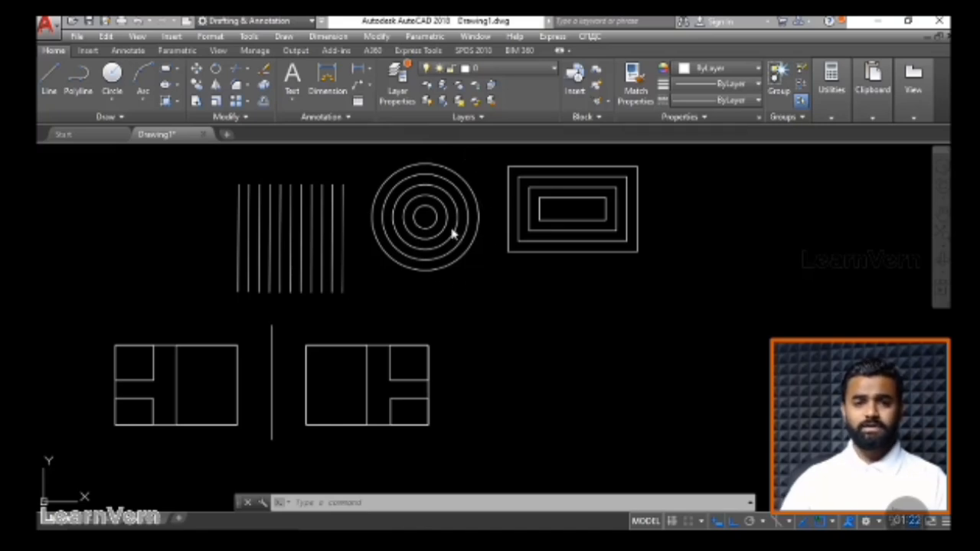
- Select the four nested rectangles one by one from the innermost outward, and clear the selection
{"action": "left_click", "coordinate": [554, 198]}
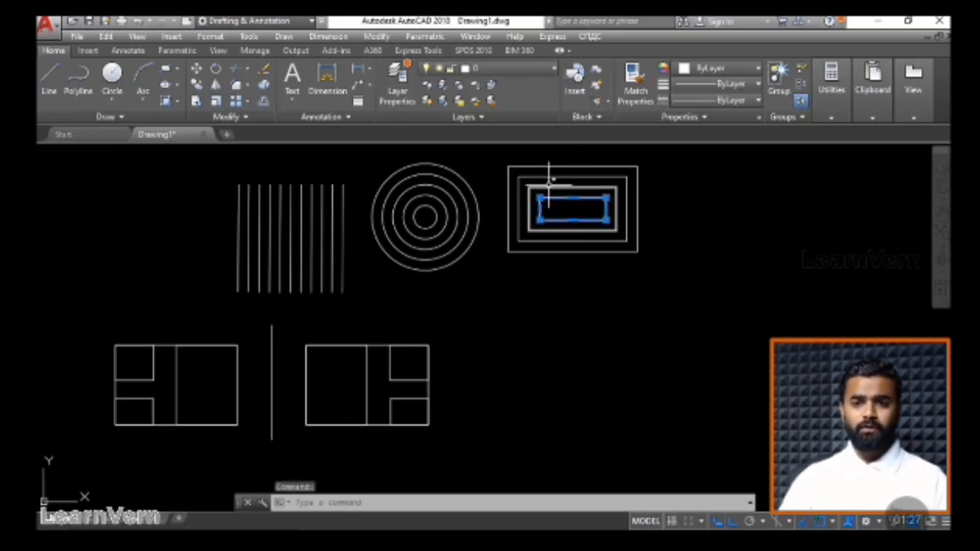
{"action": "left_click", "coordinate": [548, 187]}
{"action": "left_click", "coordinate": [548, 178]}
{"action": "left_click", "coordinate": [548, 166]}
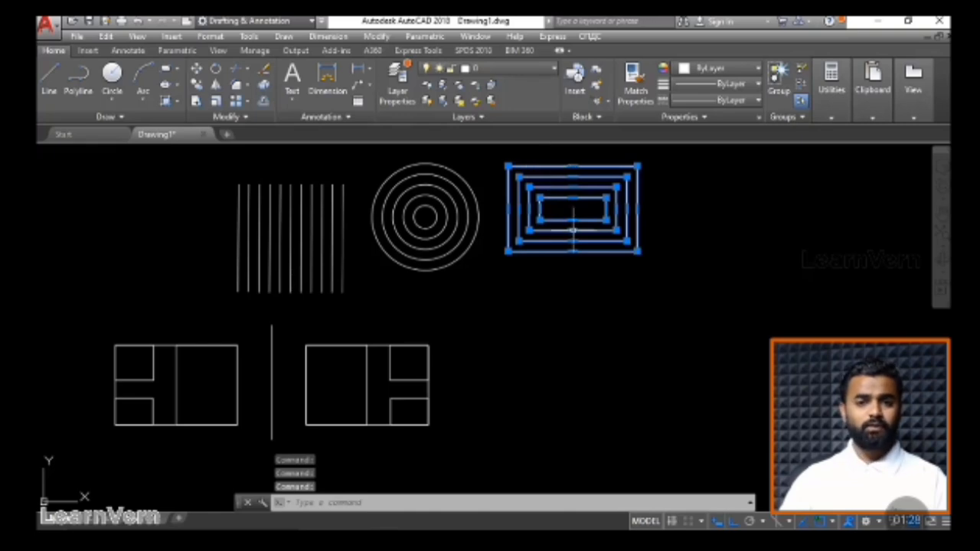
{"action": "left_click", "coordinate": [596, 289]}
{"action": "key", "text": "Escape"}
{"action": "key", "text": "Escape"}
{"action": "key", "text": "Escape"}
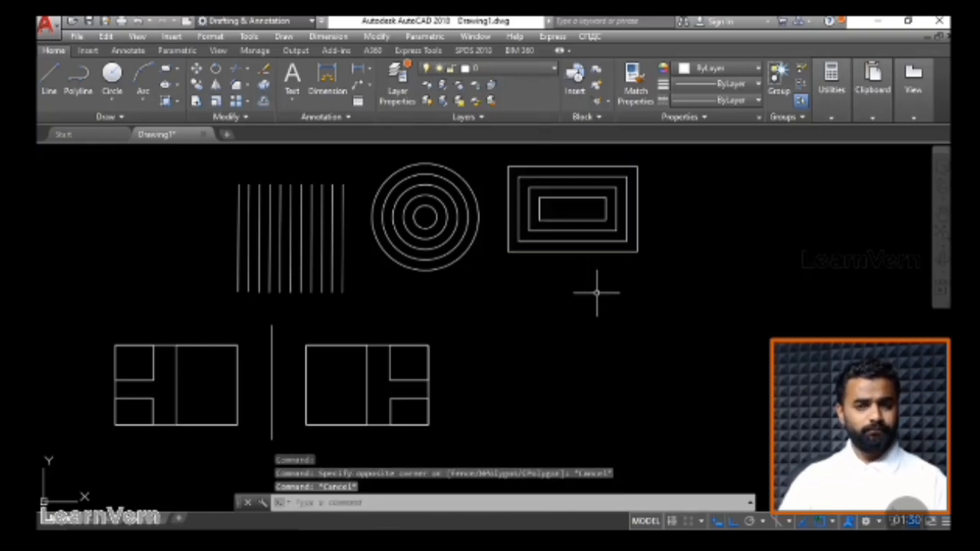
- Highlight the two innermost nested rectangles to inspect the parallel copies, and clear the selection
{"action": "left_click", "coordinate": [553, 205]}
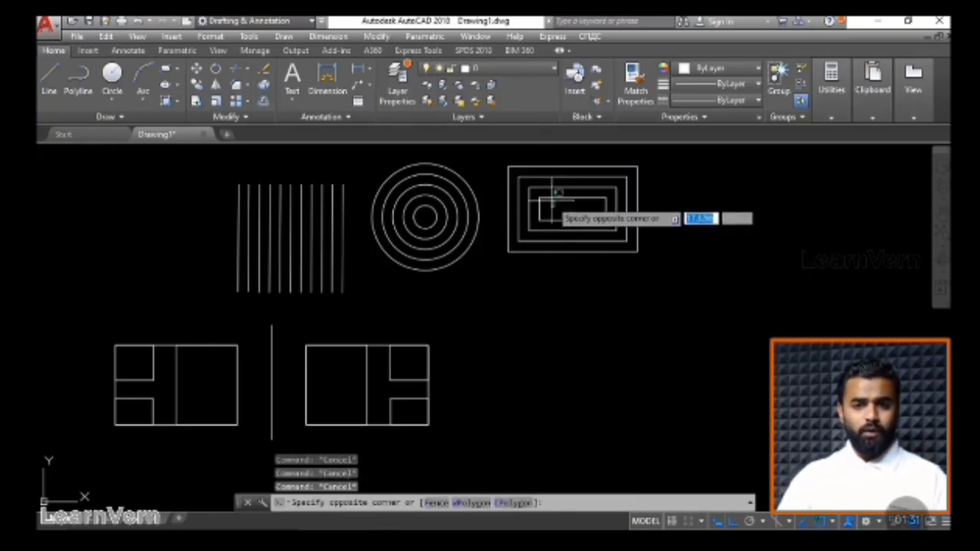
{"action": "left_click", "coordinate": [550, 189]}
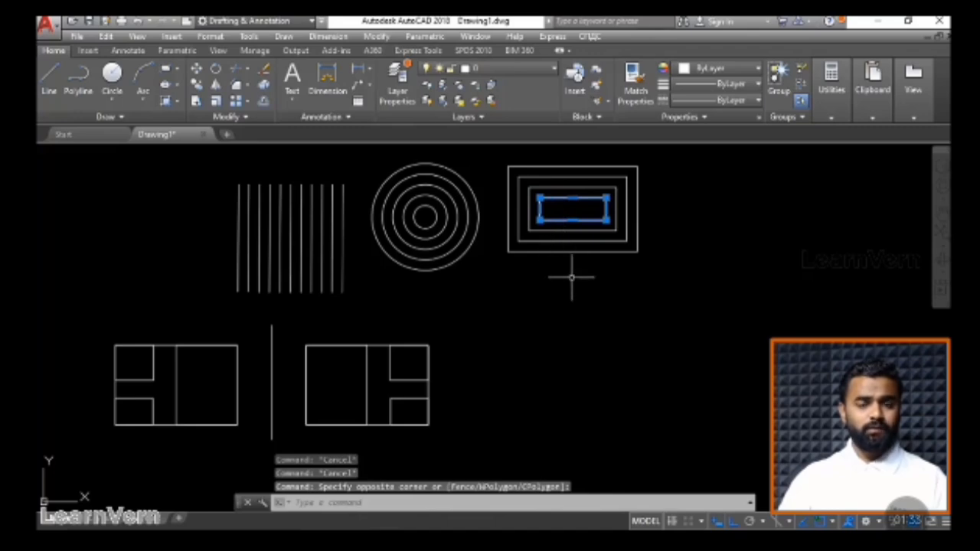
{"action": "key", "text": "Escape"}
{"action": "key", "text": "Escape"}
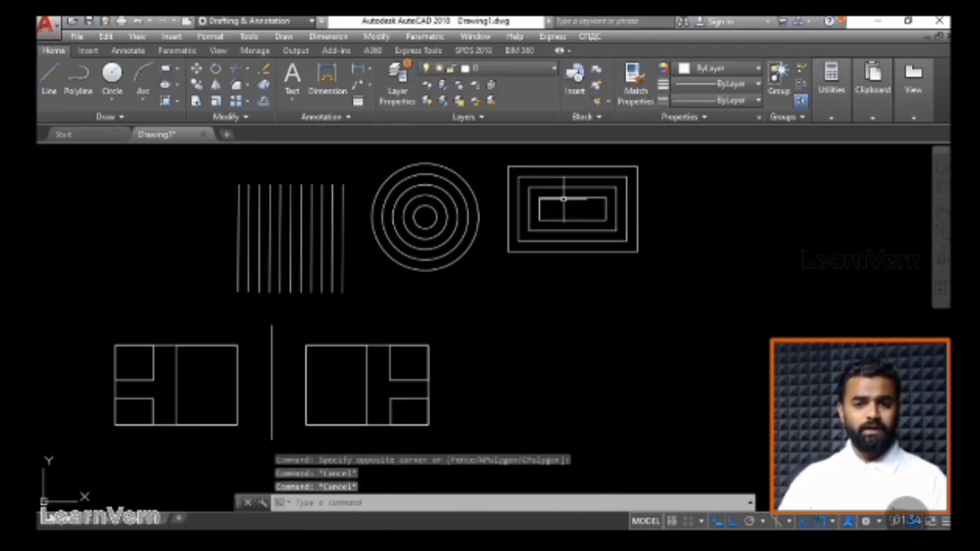
{"action": "left_click", "coordinate": [562, 198]}
{"action": "left_click", "coordinate": [562, 186]}
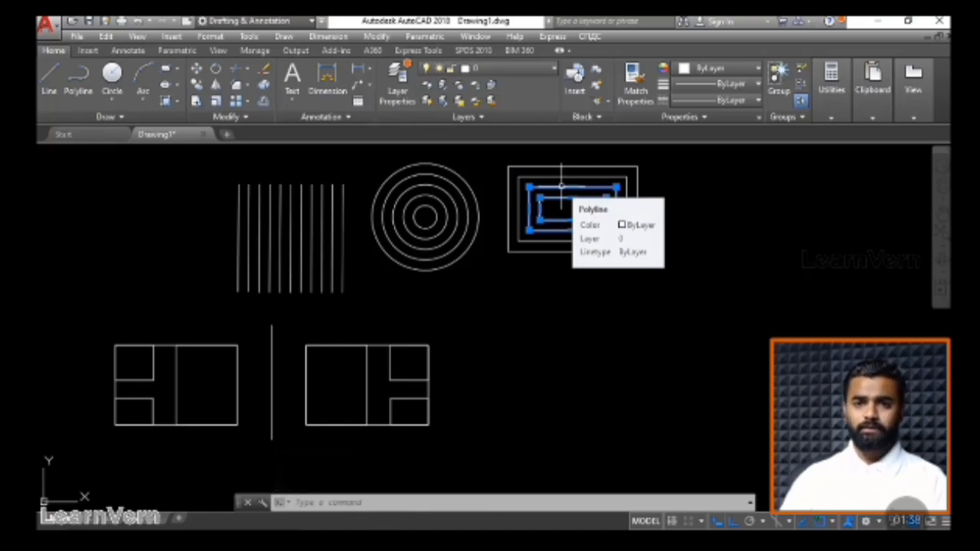
{"action": "key", "text": "Escape"}
{"action": "key", "text": "Escape"}
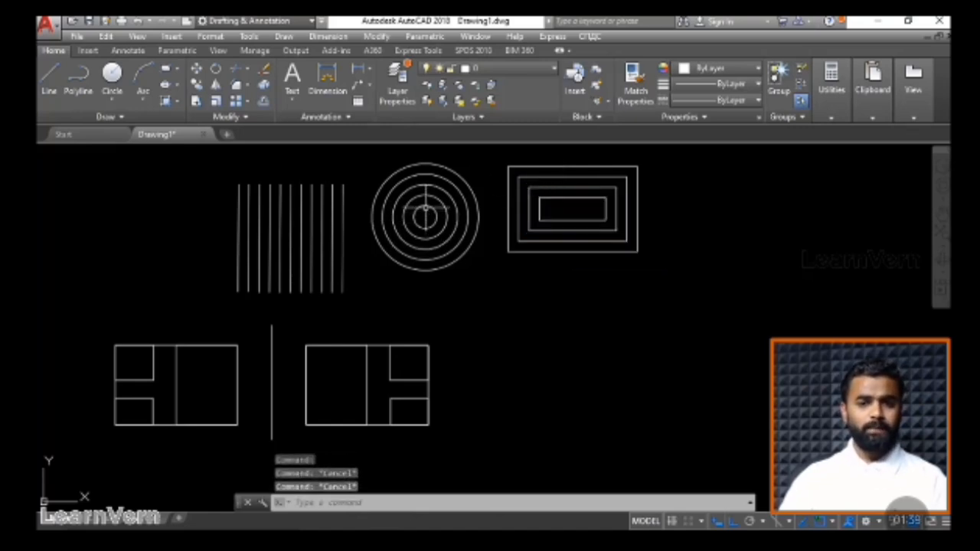
- Highlight the two innermost concentric circles to inspect them, and clear the selection
{"action": "left_click", "coordinate": [424, 204]}
{"action": "left_click", "coordinate": [446, 194]}
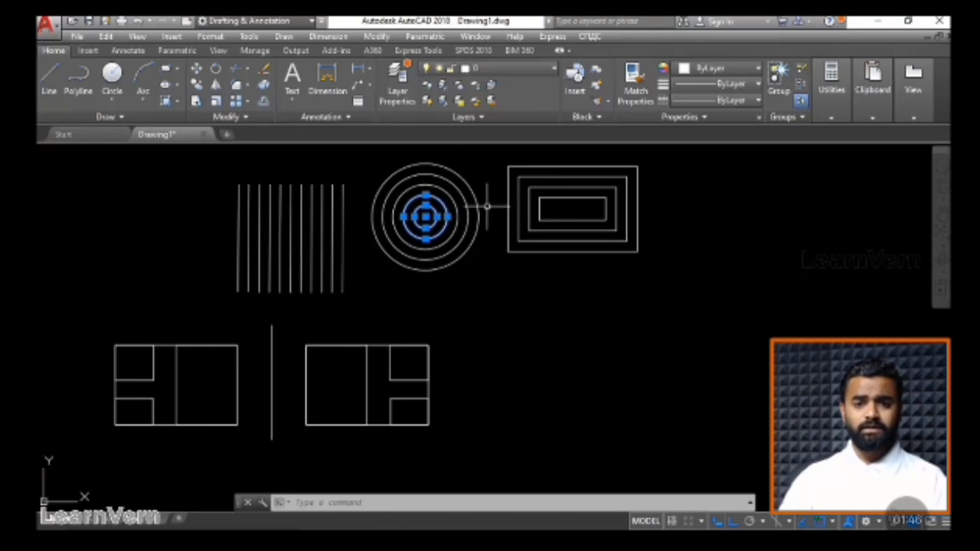
{"action": "left_click", "coordinate": [482, 303]}
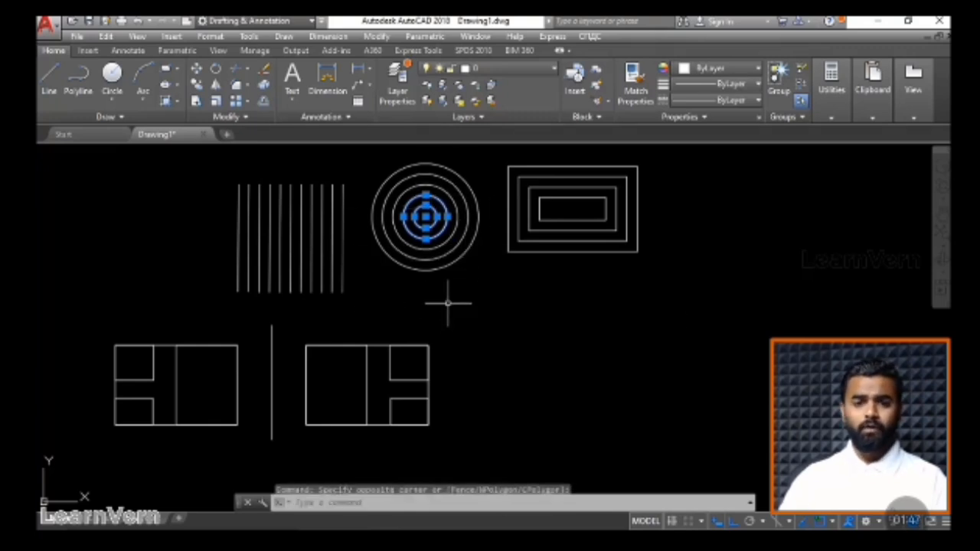
{"action": "key", "text": "Escape"}
- Highlight the first two lines of the parallel vertical line set, and clear the selection
{"action": "left_click", "coordinate": [240, 244]}
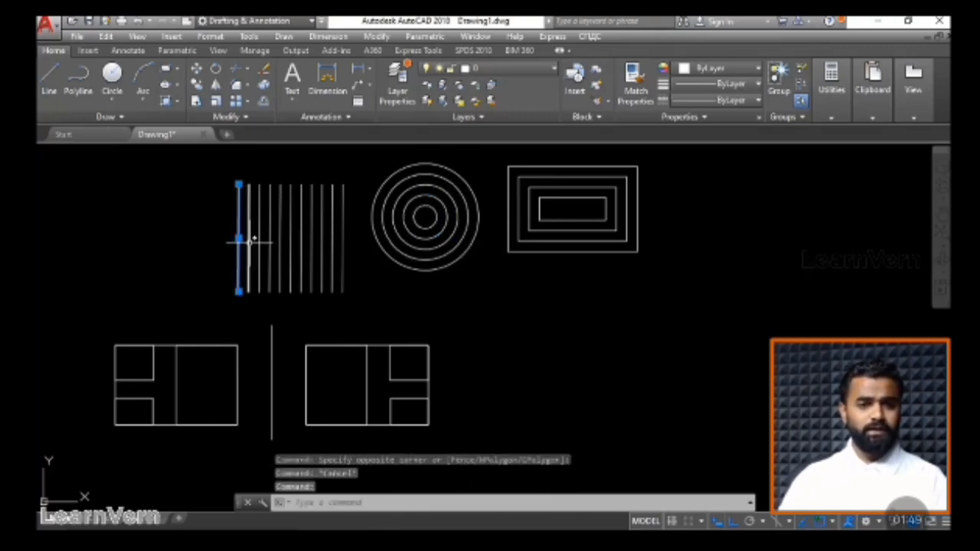
{"action": "left_click", "coordinate": [249, 240]}
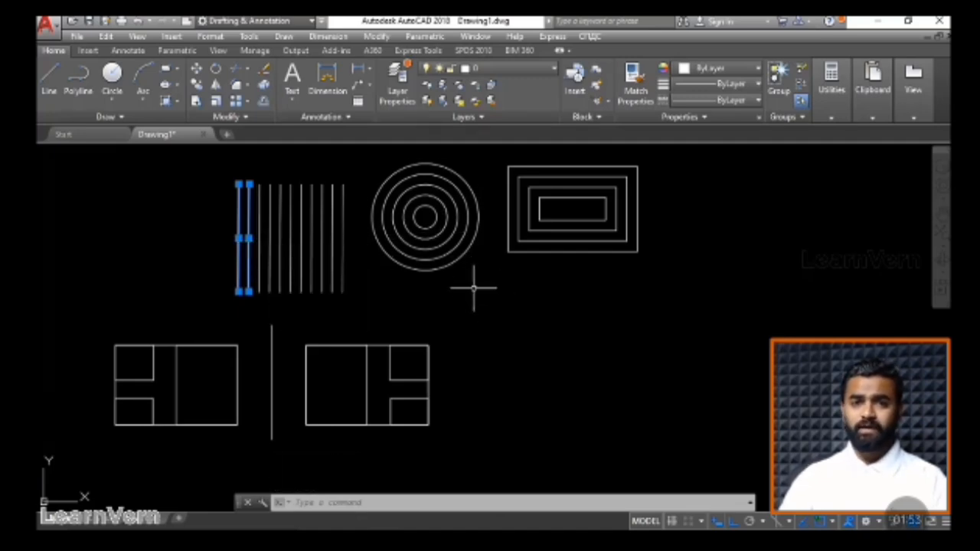
{"action": "key", "text": "Escape"}
{"action": "key", "text": "Escape"}
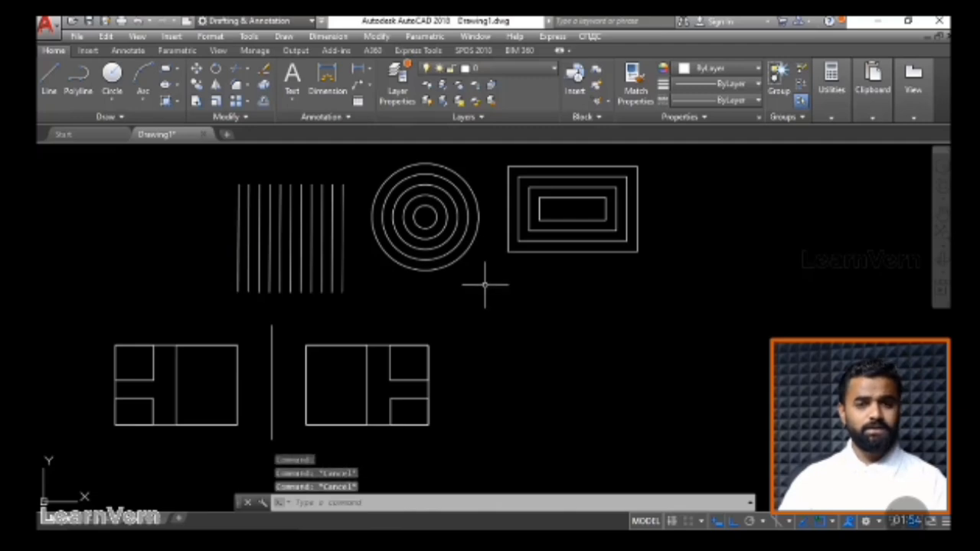
- Draw a single vertical line in the empty area below the nested rectangles
{"action": "left_click", "coordinate": [50, 80]}
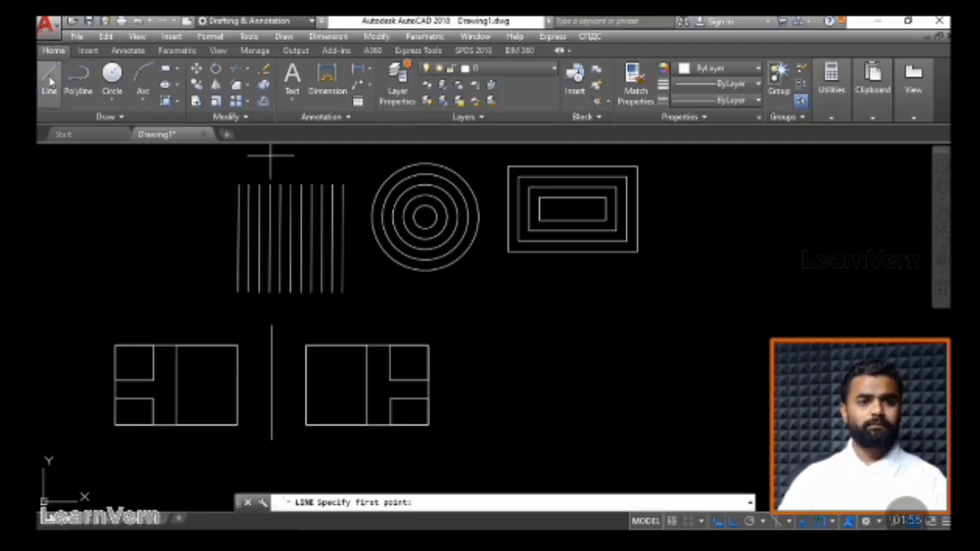
{"action": "left_click", "coordinate": [534, 288]}
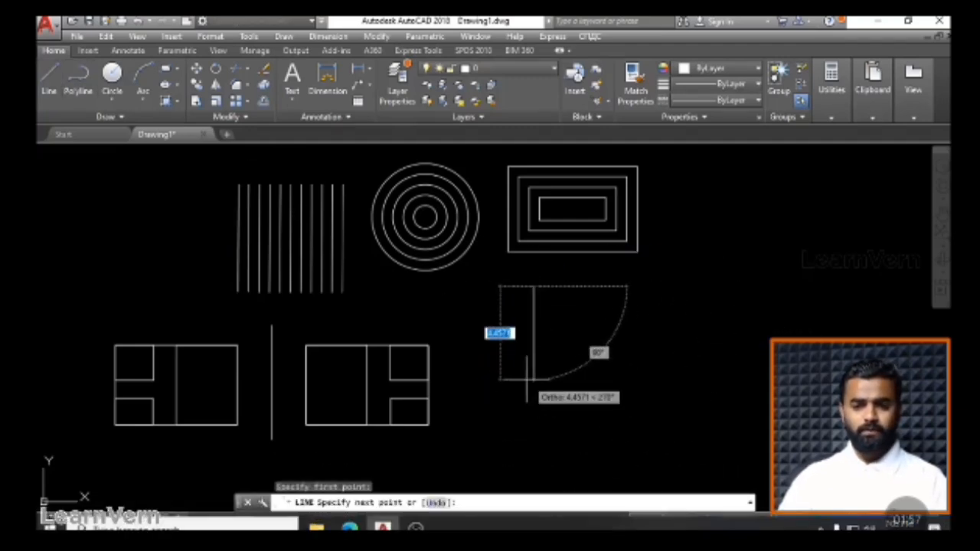
{"action": "left_click", "coordinate": [531, 423]}
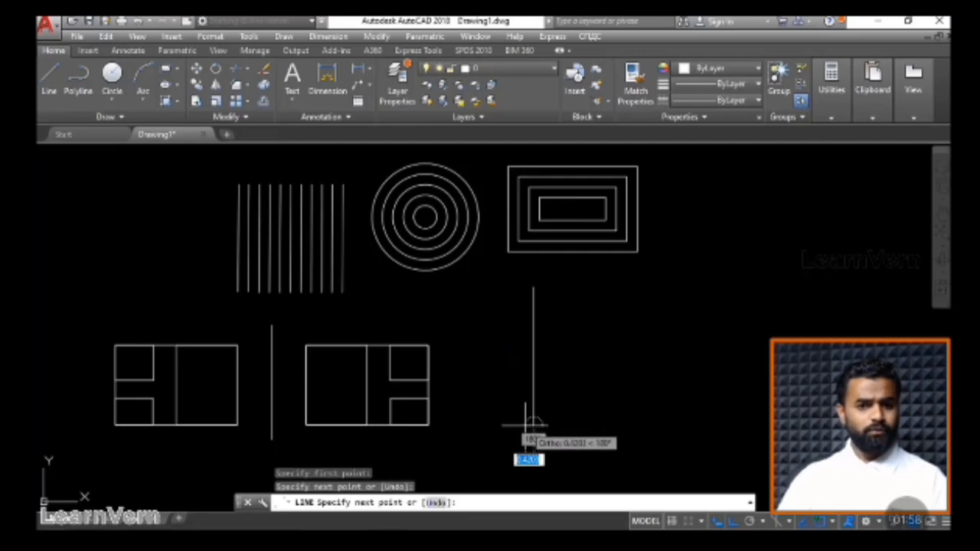
{"action": "key", "text": "Escape"}
{"action": "left_click", "coordinate": [544, 414]}
{"action": "left_click", "coordinate": [517, 352]}
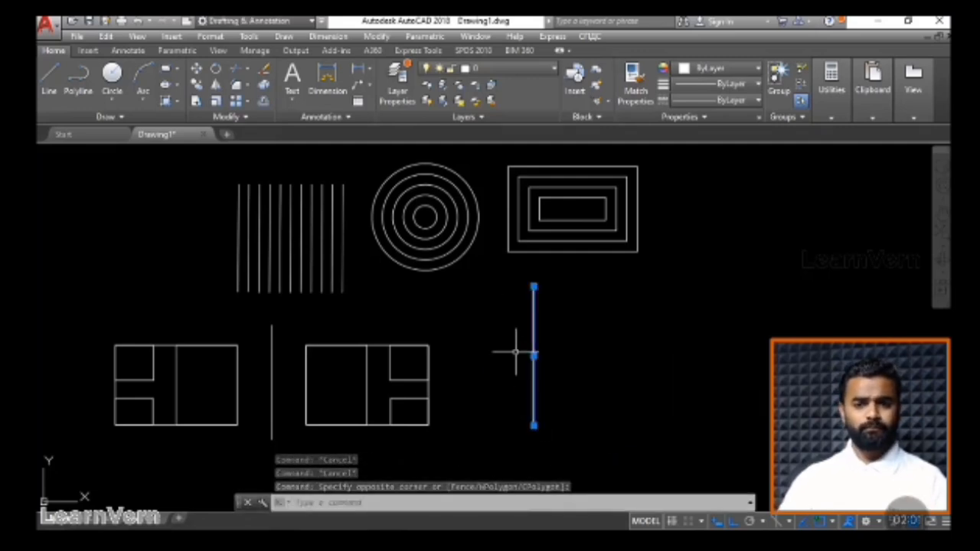
{"action": "mouse_move", "coordinate": [534, 329]}
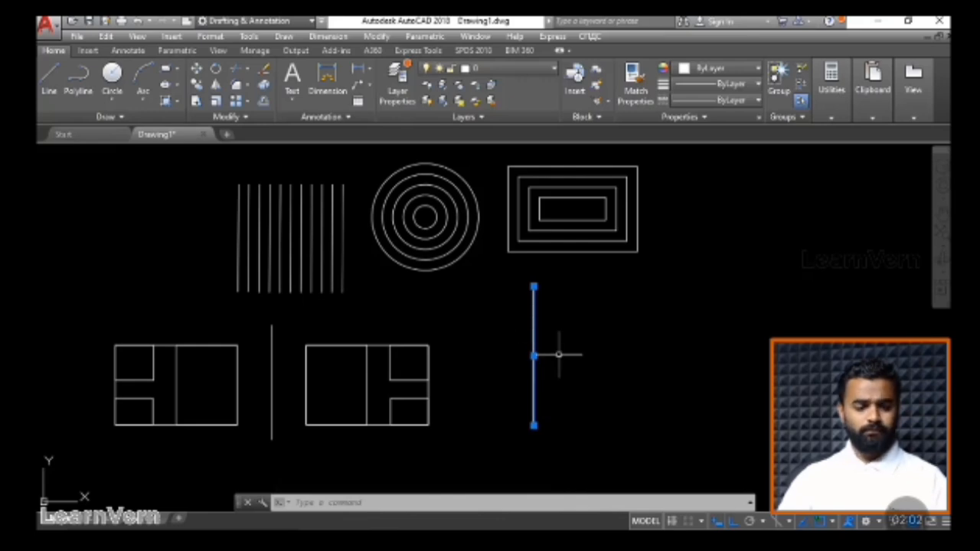
{"action": "key", "text": "Escape"}
{"action": "key", "text": "Escape"}
- Offset the new vertical line to its right side at a distance of 0.3
{"action": "type", "text": "o"}
{"action": "key", "text": "Return"}
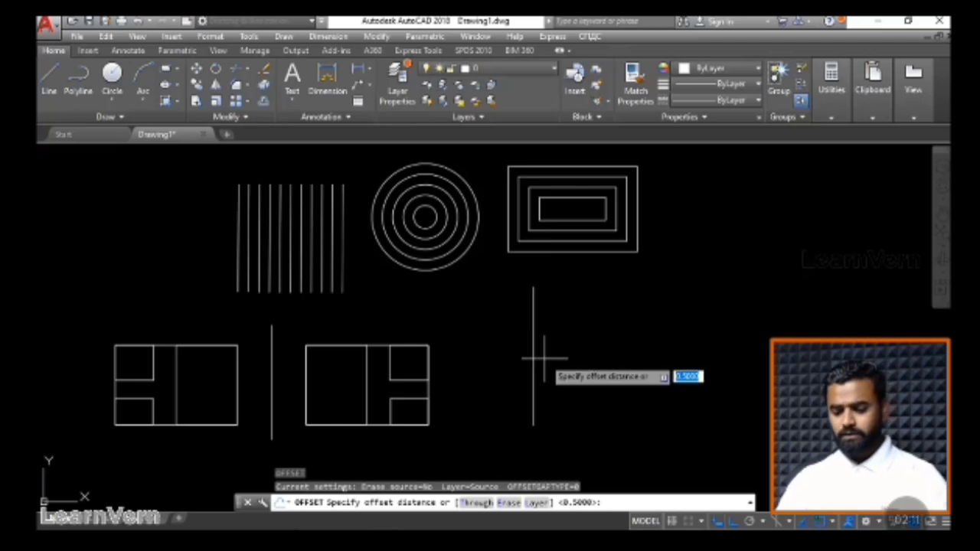
{"action": "type", "text": "0"}
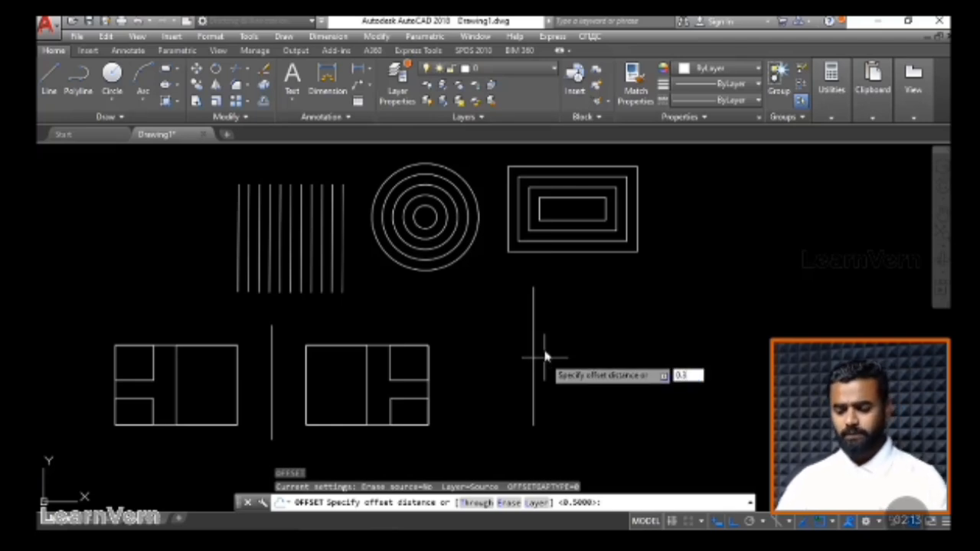
{"action": "type", "text": ".3"}
{"action": "key", "text": "Return"}
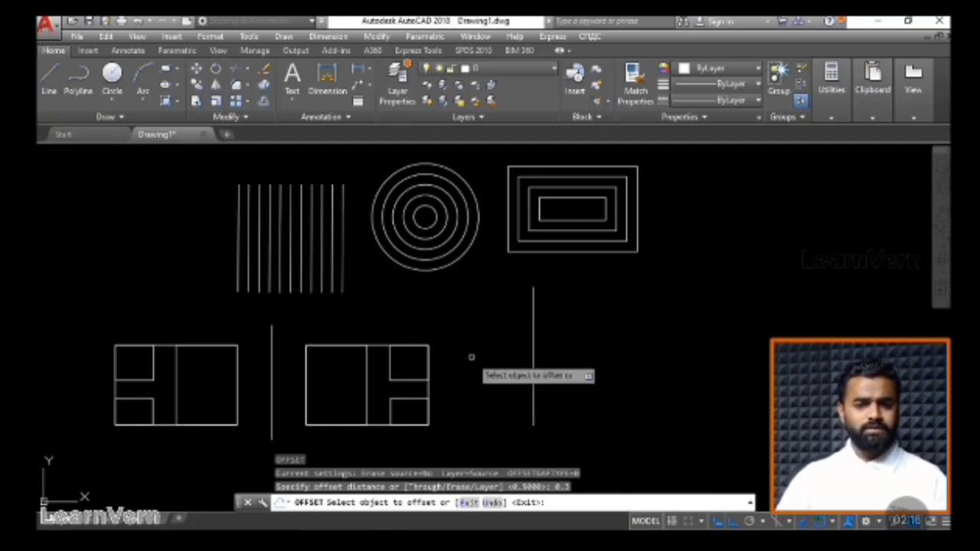
{"action": "left_click", "coordinate": [534, 329]}
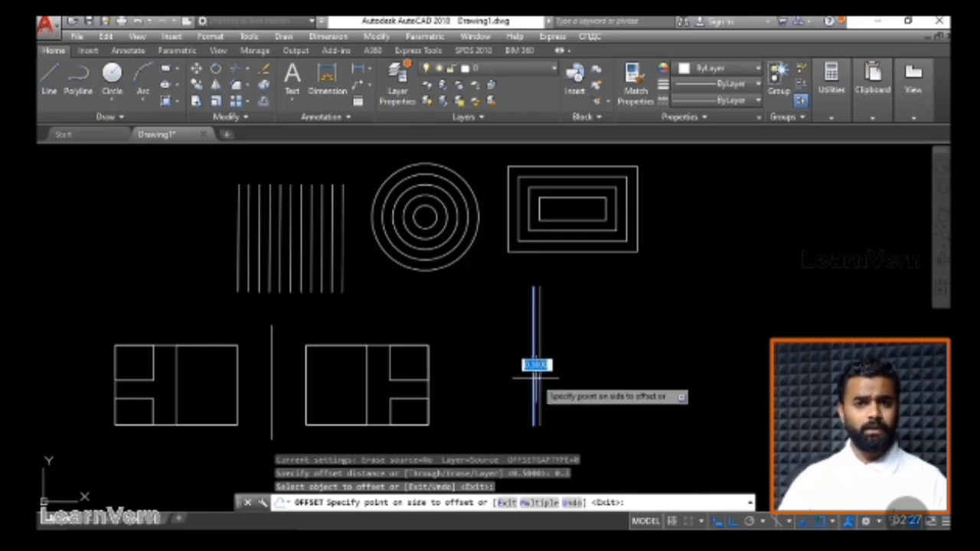
{"action": "left_click", "coordinate": [614, 346]}
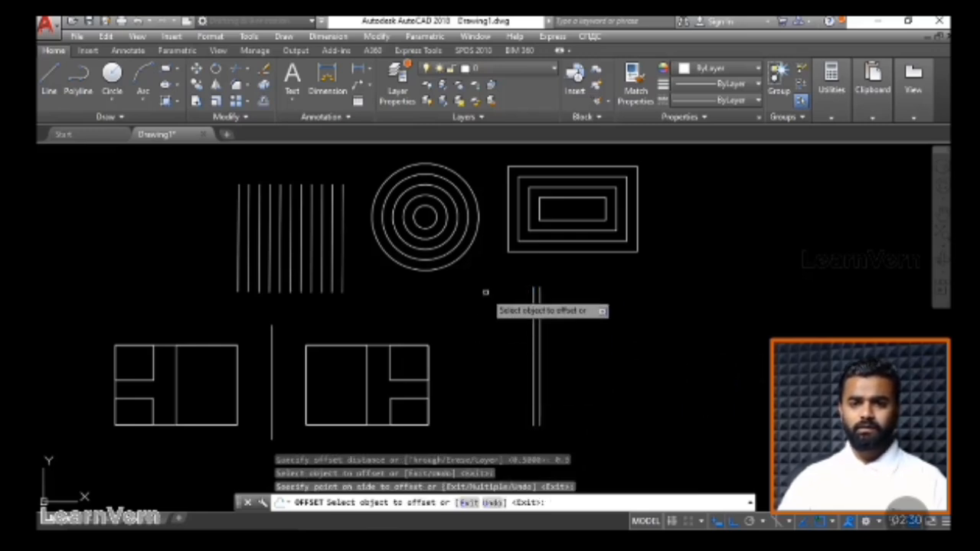
- Offset the outermost line three more times to the right, keeping the 0.3 distance
{"action": "left_click", "coordinate": [539, 337]}
{"action": "left_click", "coordinate": [571, 342]}
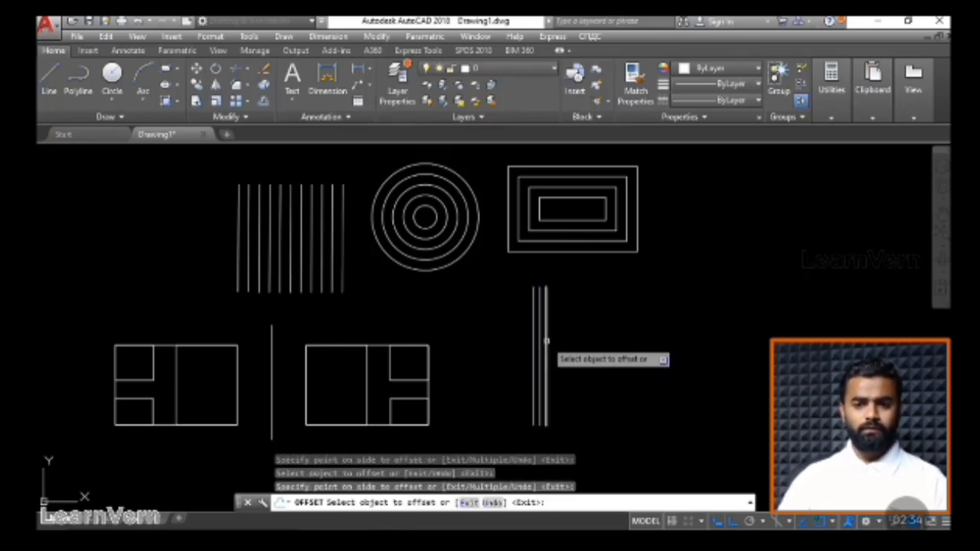
{"action": "left_click", "coordinate": [546, 340]}
{"action": "left_click", "coordinate": [588, 342]}
{"action": "left_click", "coordinate": [552, 342]}
{"action": "left_click", "coordinate": [597, 343]}
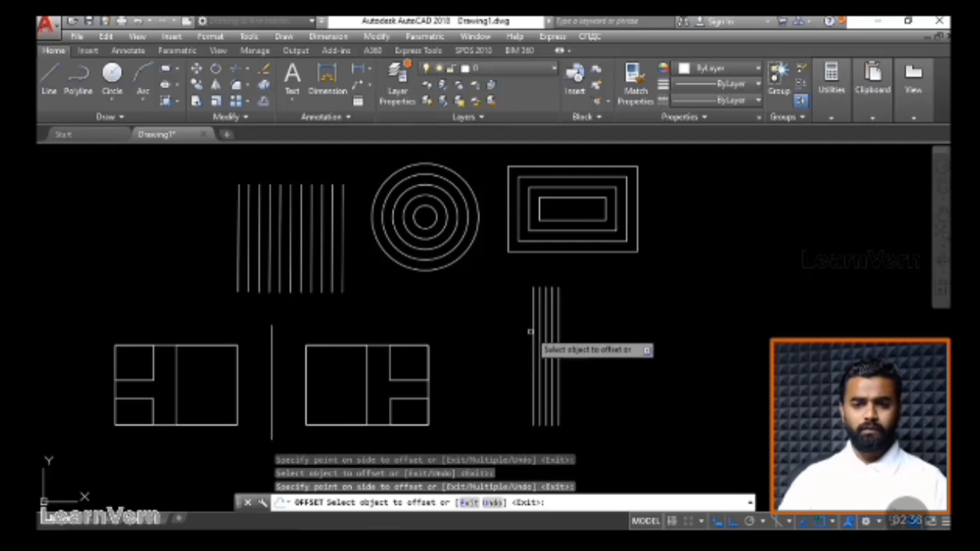
- Create seven successive 0.3 offsets to the left of the original vertical line, each from the newest copy
{"action": "left_click", "coordinate": [534, 333]}
{"action": "left_click", "coordinate": [514, 328]}
{"action": "left_click", "coordinate": [527, 327]}
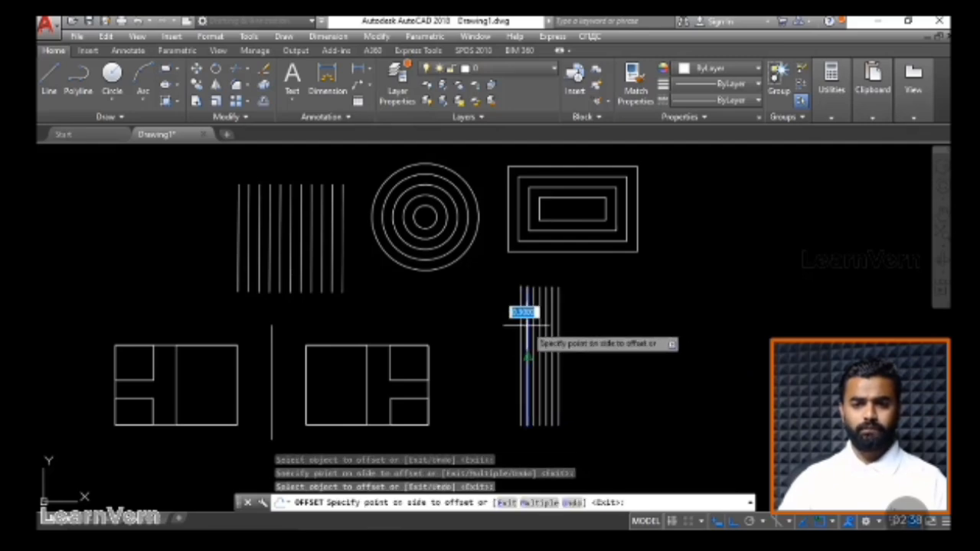
{"action": "left_click", "coordinate": [496, 322]}
{"action": "left_click", "coordinate": [521, 324]}
{"action": "left_click", "coordinate": [504, 316]}
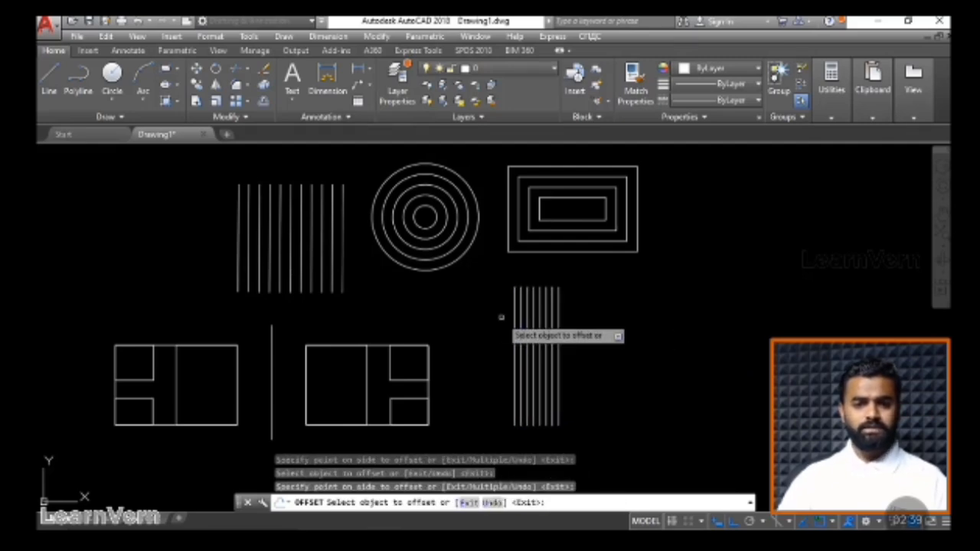
{"action": "left_click", "coordinate": [514, 317]}
{"action": "left_click", "coordinate": [502, 318]}
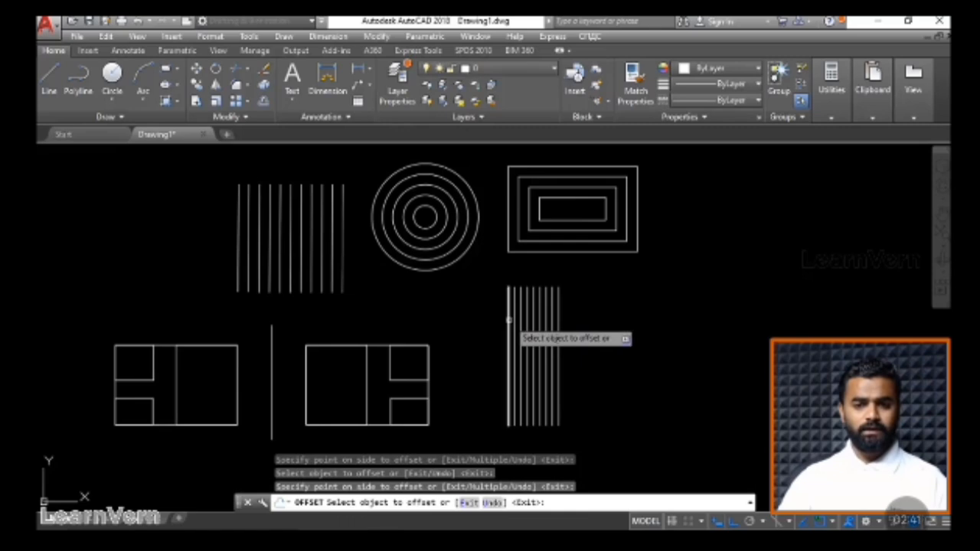
{"action": "left_click", "coordinate": [508, 337]}
{"action": "left_click", "coordinate": [472, 319]}
{"action": "left_click", "coordinate": [501, 289]}
{"action": "left_click", "coordinate": [478, 319]}
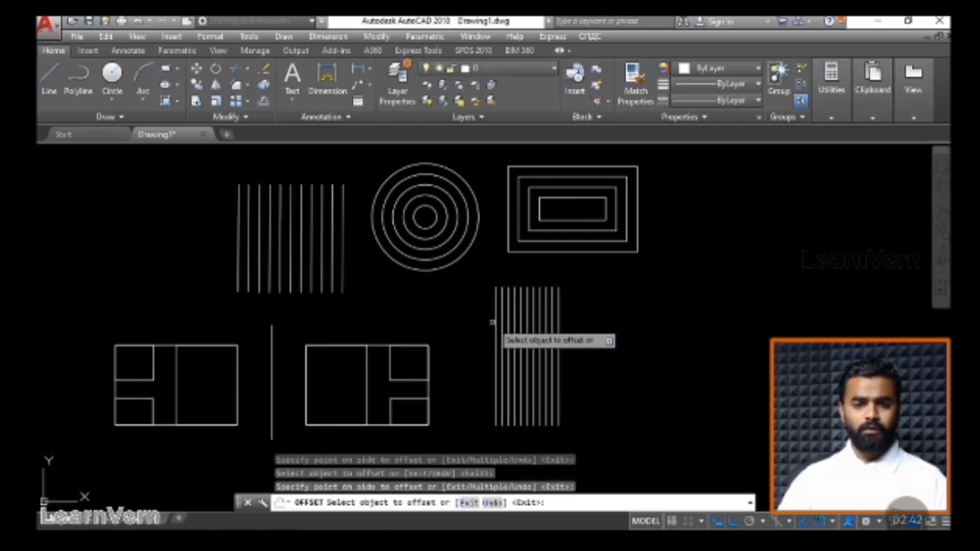
{"action": "left_click", "coordinate": [494, 322]}
{"action": "left_click", "coordinate": [483, 319]}
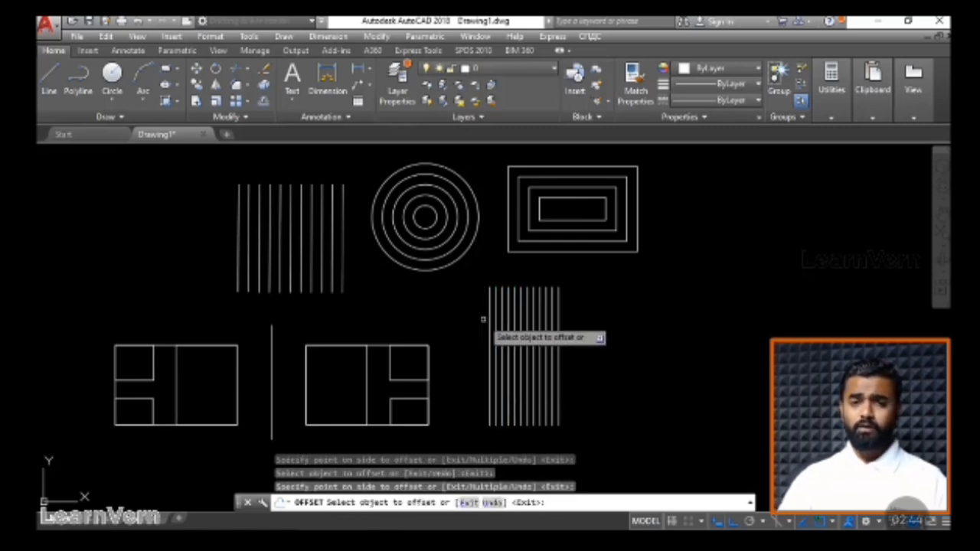
- End the Offset command and delete the original vertical line together with all its offset copies
{"action": "left_click", "coordinate": [571, 354]}
{"action": "key", "text": "Escape"}
{"action": "key", "text": "Escape"}
{"action": "left_click", "coordinate": [579, 339]}
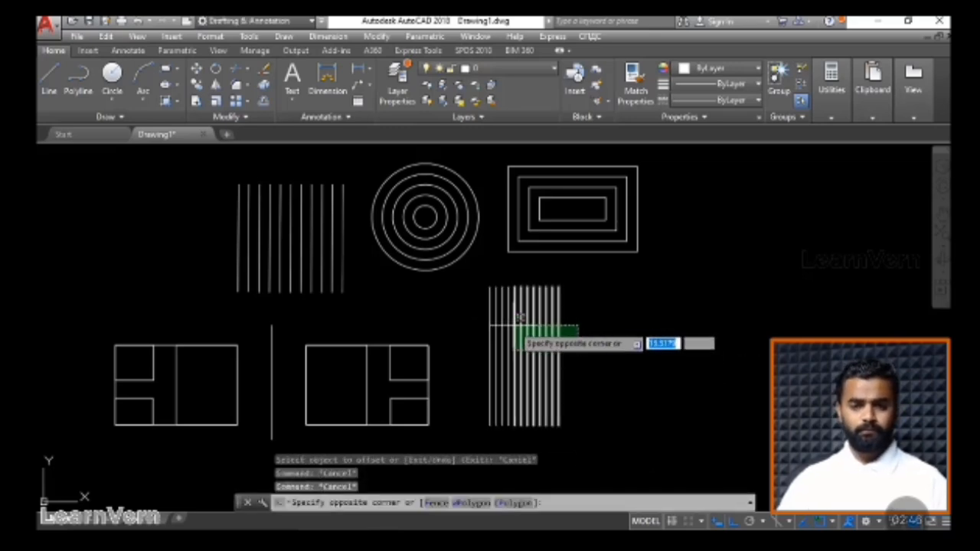
{"action": "left_click", "coordinate": [476, 316]}
{"action": "key", "text": "Delete"}
- Draw a fresh vertical line in the cleared area below the nested rectangles
{"action": "left_click", "coordinate": [49, 81]}
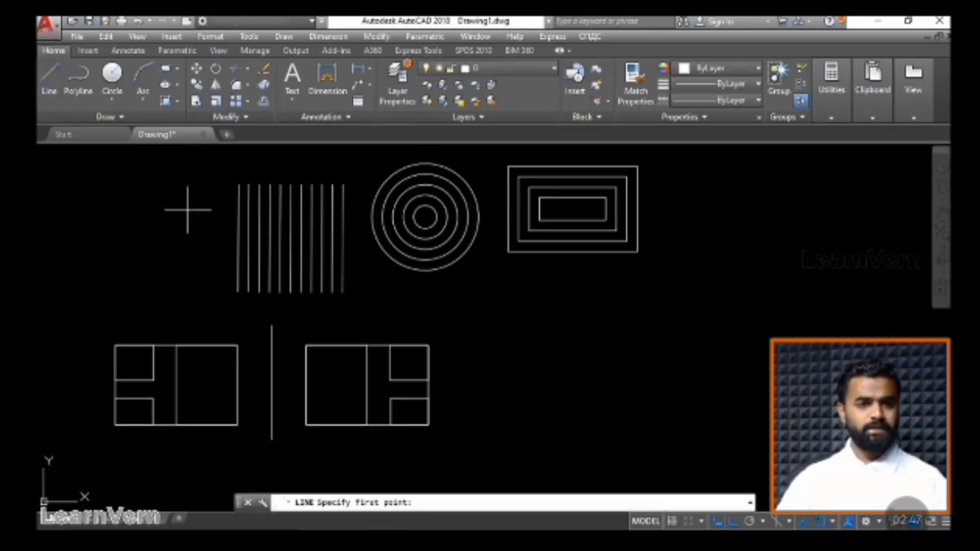
{"action": "left_click", "coordinate": [517, 299]}
{"action": "left_click", "coordinate": [516, 433]}
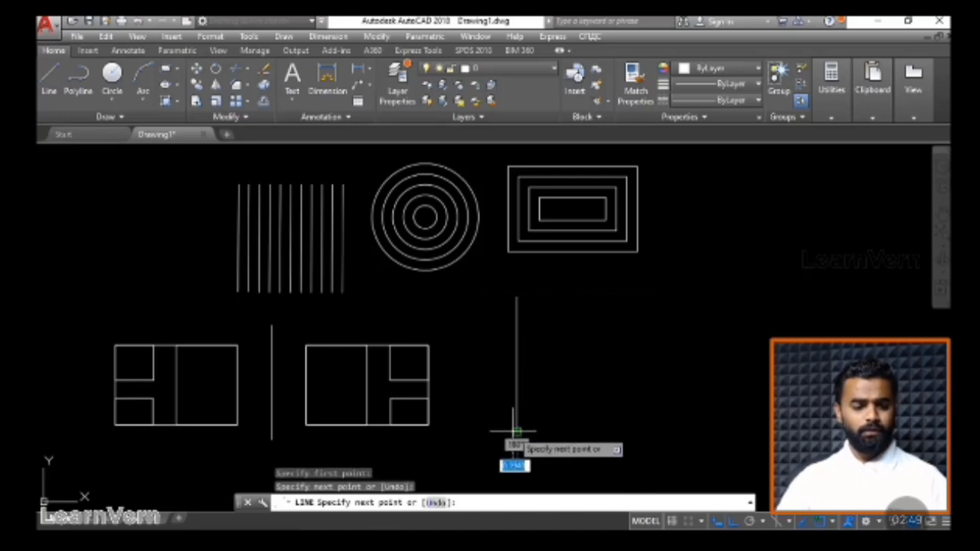
{"action": "key", "text": "Escape"}
- Start offsetting the new vertical line at a distance of 0.3 with the Multiple option enabled
{"action": "left_click", "coordinate": [492, 385]}
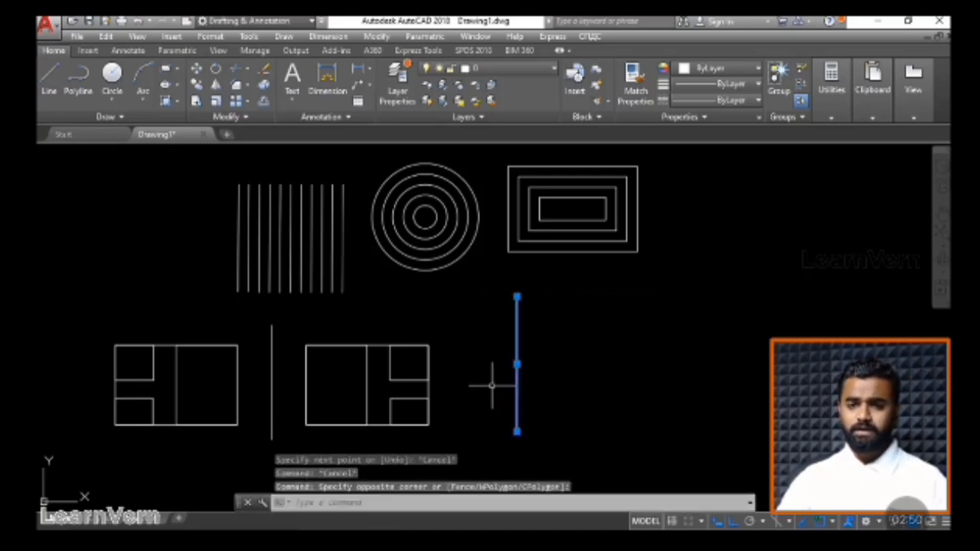
{"action": "type", "text": "o"}
{"action": "key", "text": "Return"}
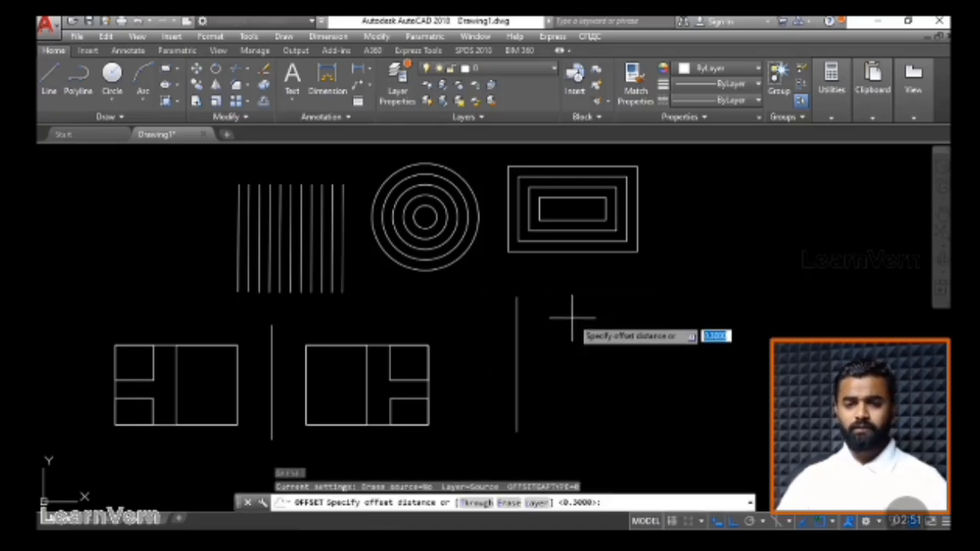
{"action": "type", "text": "0"}
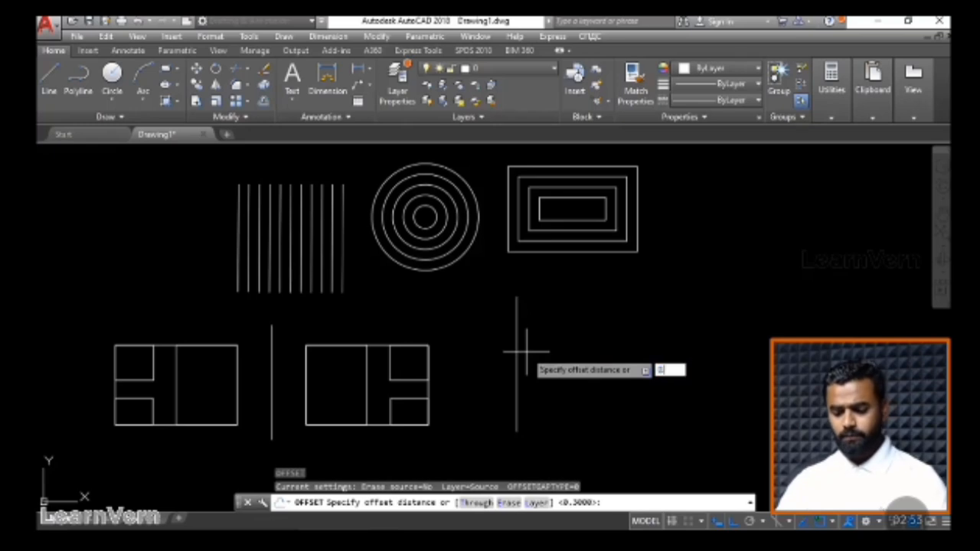
{"action": "type", "text": ".3"}
{"action": "key", "text": "Return"}
{"action": "left_click", "coordinate": [518, 348]}
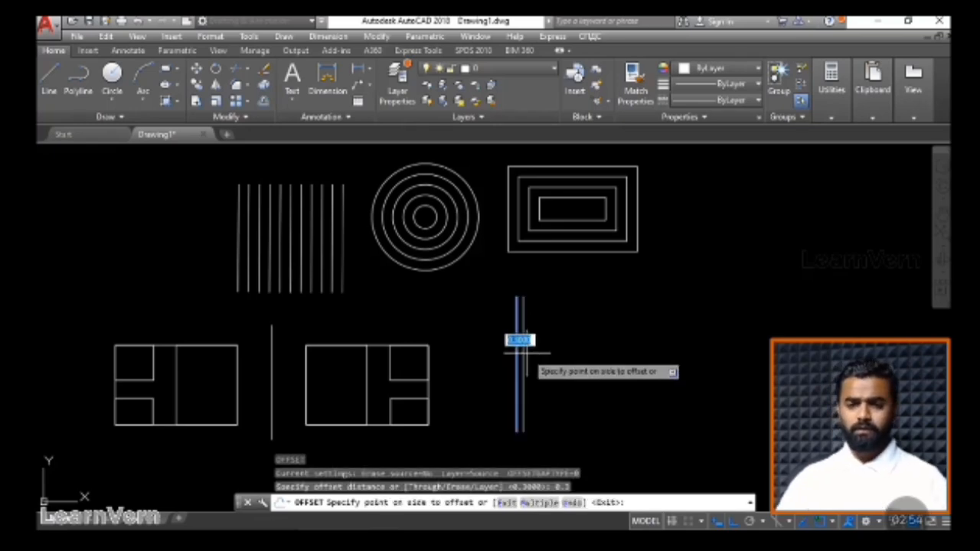
{"action": "left_click", "coordinate": [528, 503]}
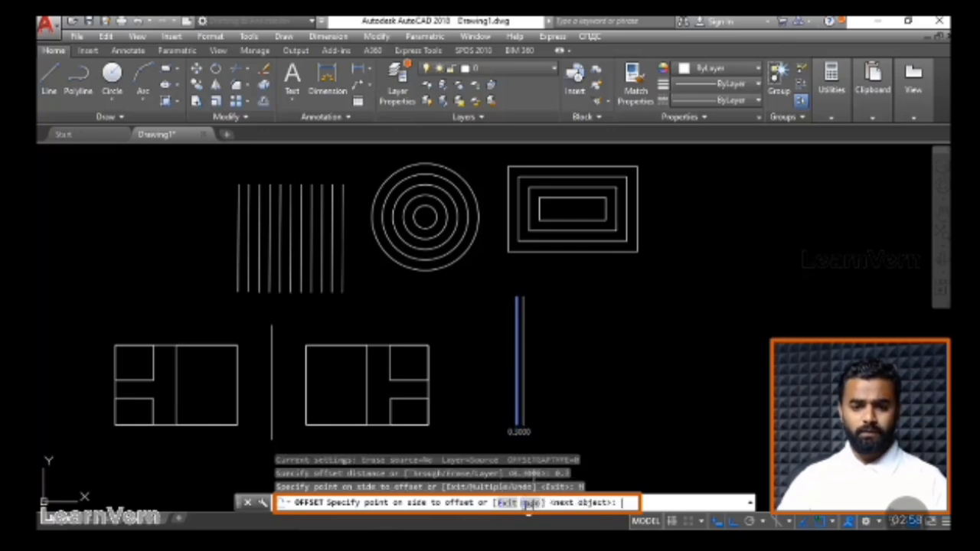
- Place twelve successive 0.3 offset copies to the right of the vertical line
{"action": "left_click", "coordinate": [656, 347]}
{"action": "left_click", "coordinate": [664, 348]}
{"action": "left_click", "coordinate": [663, 346]}
{"action": "left_click", "coordinate": [681, 344]}
{"action": "left_click", "coordinate": [696, 345]}
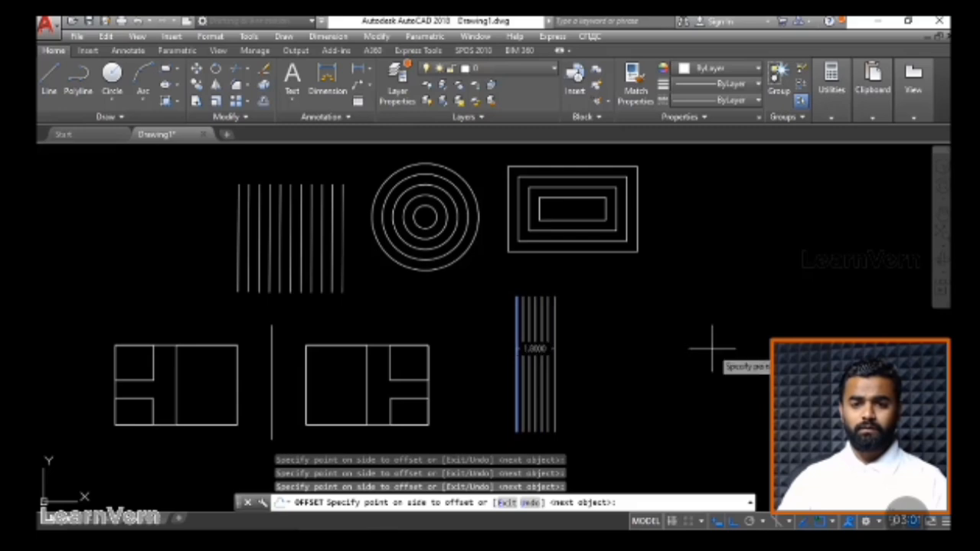
{"action": "left_click", "coordinate": [720, 346]}
{"action": "left_click", "coordinate": [739, 347]}
{"action": "left_click", "coordinate": [792, 347]}
{"action": "left_click", "coordinate": [817, 346]}
{"action": "left_click", "coordinate": [834, 345]}
{"action": "left_click", "coordinate": [853, 344]}
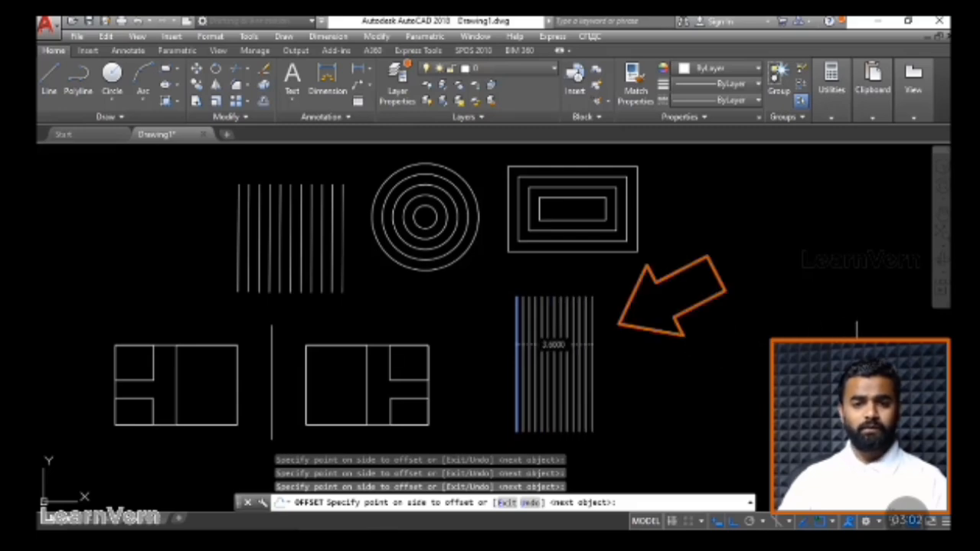
{"action": "left_click", "coordinate": [857, 345]}
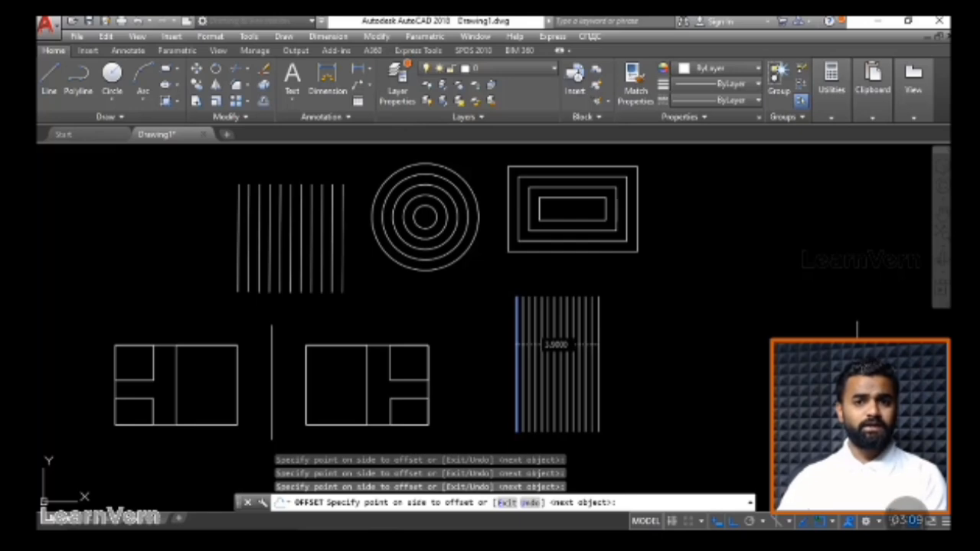
- Place eleven successive 0.3 offset copies to the left of the source line and end the Offset command
{"action": "left_click", "coordinate": [469, 334]}
{"action": "left_click", "coordinate": [444, 327]}
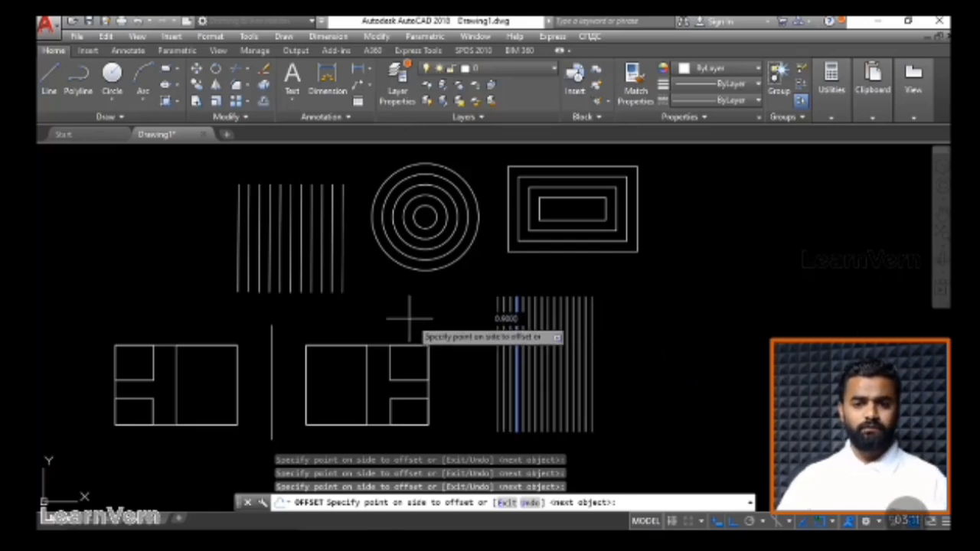
{"action": "left_click", "coordinate": [386, 318]}
{"action": "left_click", "coordinate": [329, 318]}
{"action": "left_click", "coordinate": [321, 318]}
{"action": "left_click", "coordinate": [310, 318]}
{"action": "left_click", "coordinate": [283, 317]}
{"action": "left_click", "coordinate": [275, 316]}
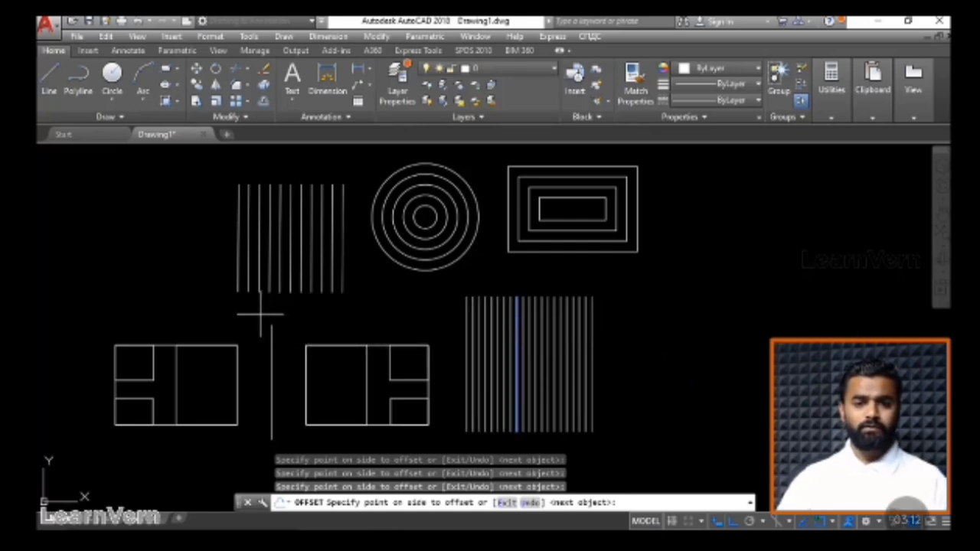
{"action": "left_click", "coordinate": [253, 314]}
{"action": "left_click", "coordinate": [249, 313]}
{"action": "left_click", "coordinate": [226, 313]}
{"action": "left_click", "coordinate": [213, 308]}
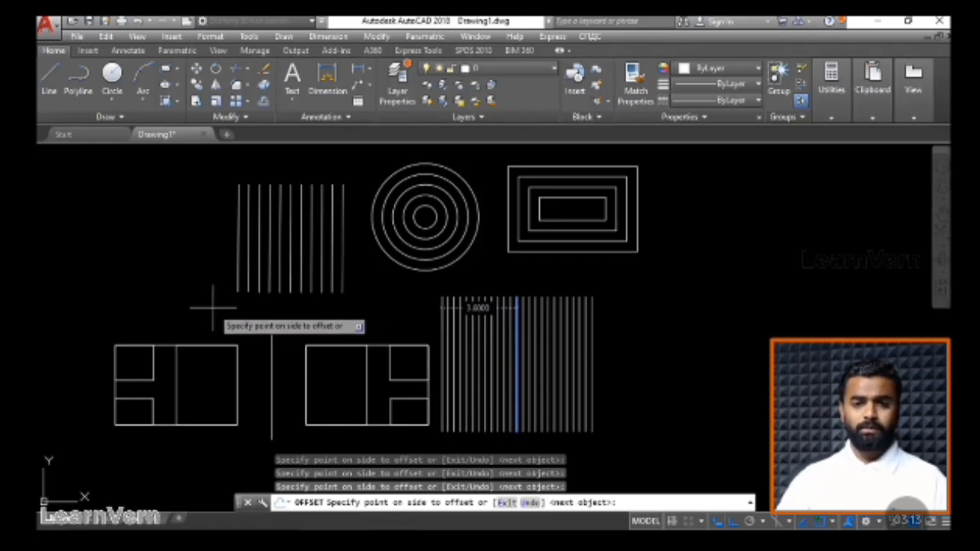
{"action": "key", "text": "Escape"}
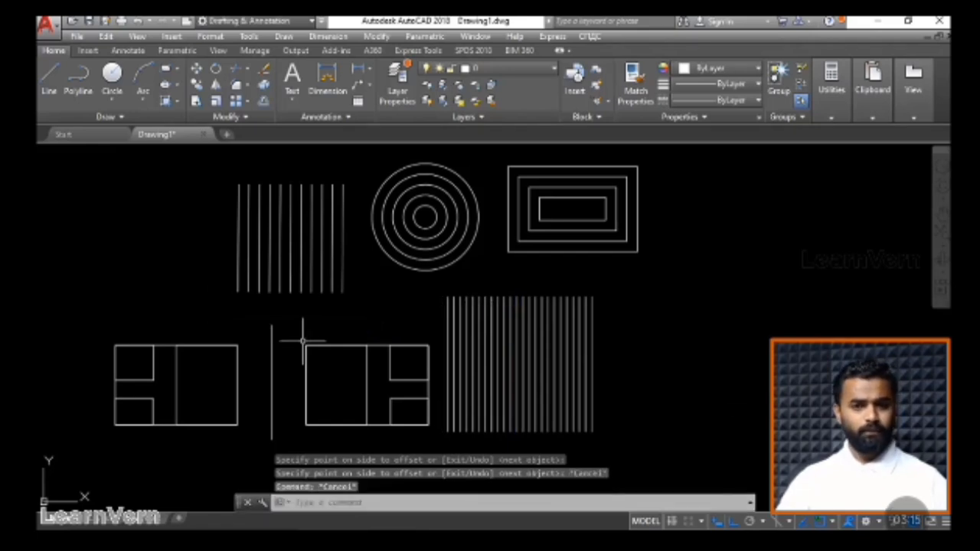
- Delete the vertical line and all its offset copies below the nested rectangles
{"action": "left_click", "coordinate": [658, 366]}
{"action": "left_click", "coordinate": [441, 285]}
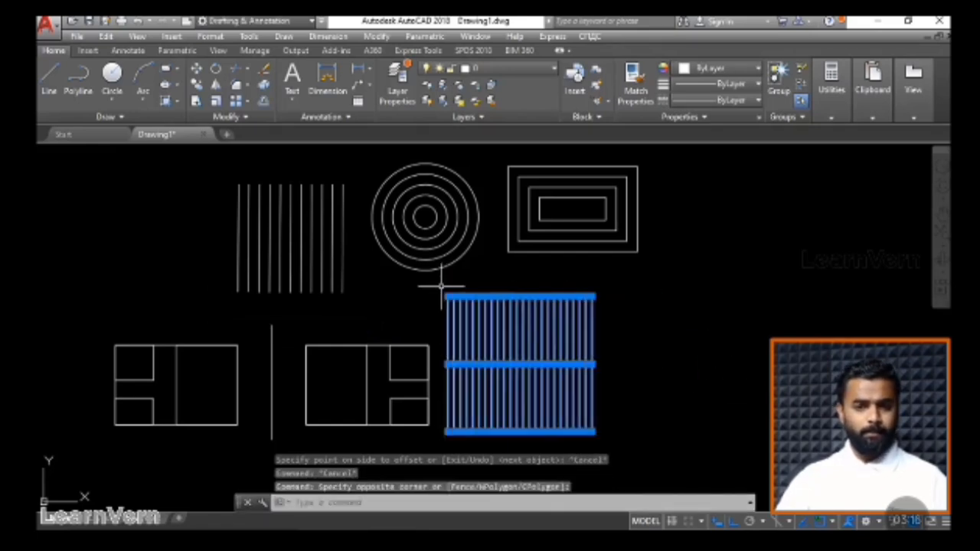
{"action": "key", "text": "Delete"}
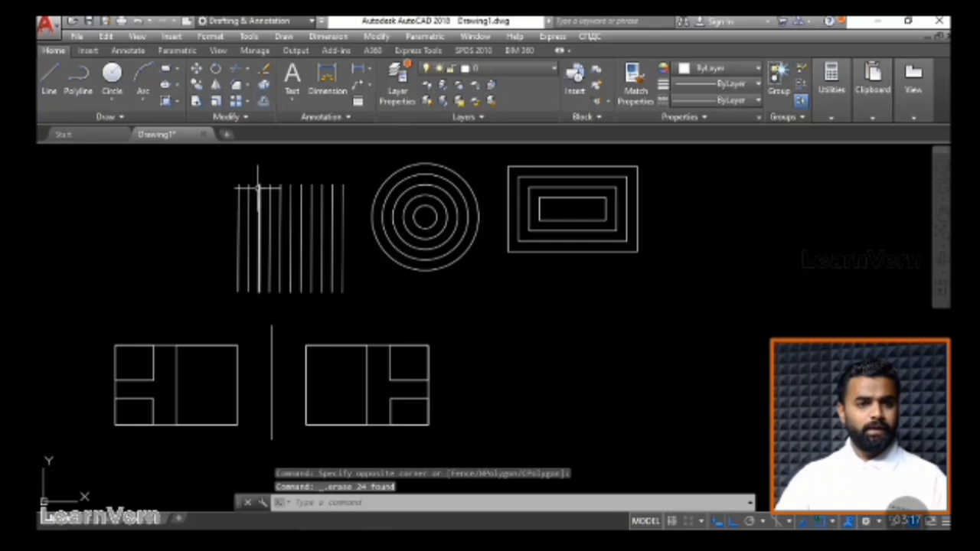
- Draw a small circle in the cleared area below the nested rectangles
{"action": "left_click", "coordinate": [112, 77]}
{"action": "left_click", "coordinate": [580, 357]}
{"action": "left_click", "coordinate": [585, 352]}
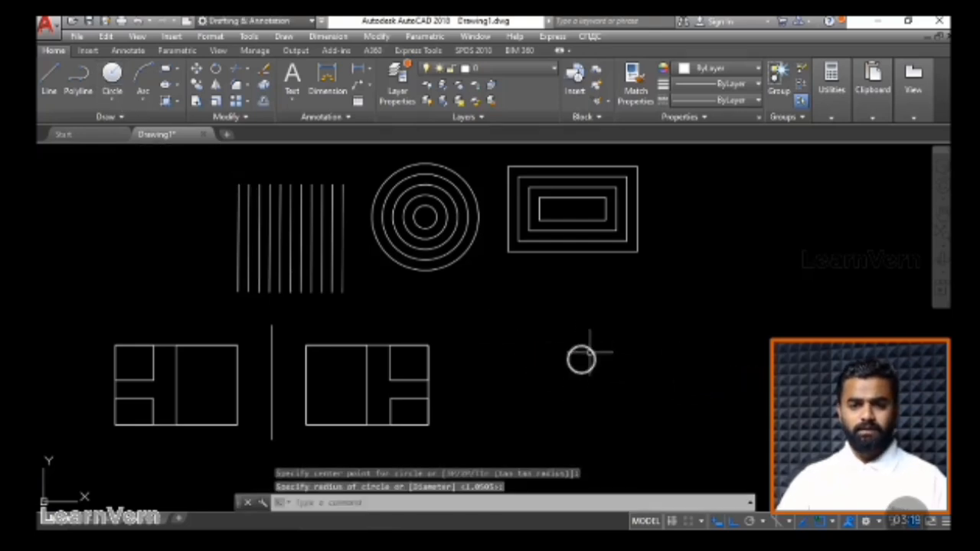
- Offset the small circle outward once at a distance of 0.4
{"action": "left_click", "coordinate": [549, 319]}
{"action": "left_click", "coordinate": [635, 441]}
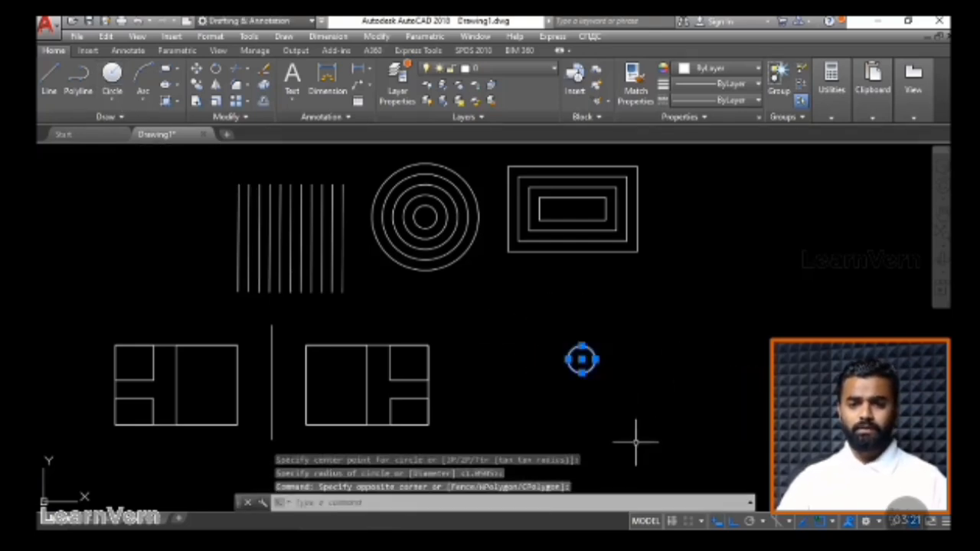
{"action": "left_click", "coordinate": [263, 104]}
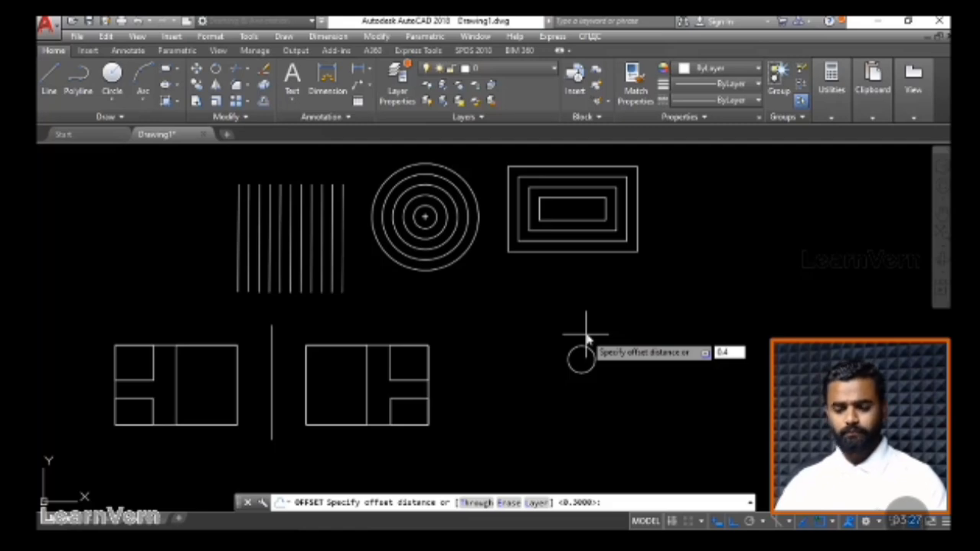
{"action": "type", "text": "0.4"}
{"action": "key", "text": "Return"}
{"action": "left_click", "coordinate": [581, 345]}
{"action": "left_click", "coordinate": [593, 313]}
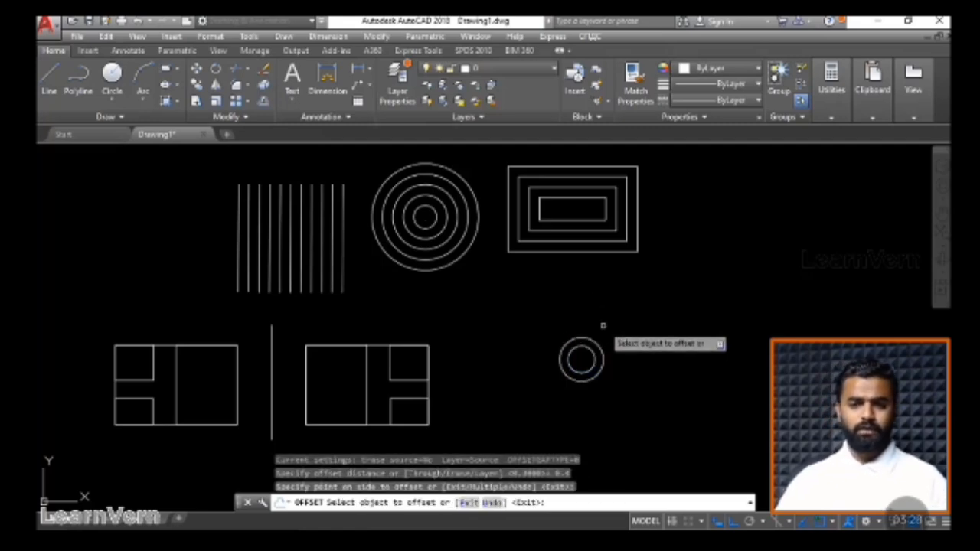
- Offset the outermost circle outward three more times, each from the newest copy, keeping the 0.4 distance
{"action": "left_click", "coordinate": [596, 342]}
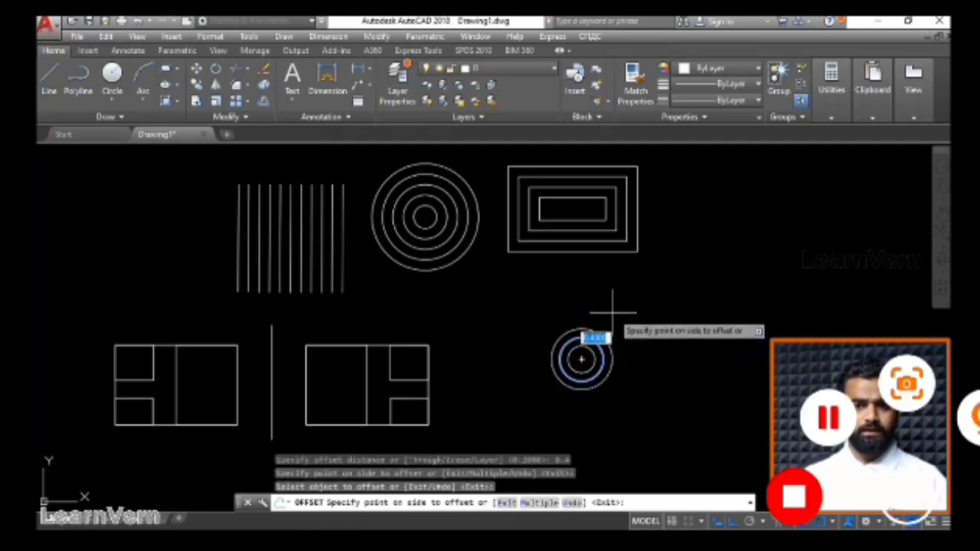
{"action": "left_click", "coordinate": [617, 308]}
{"action": "left_click", "coordinate": [591, 332]}
{"action": "left_click", "coordinate": [621, 310]}
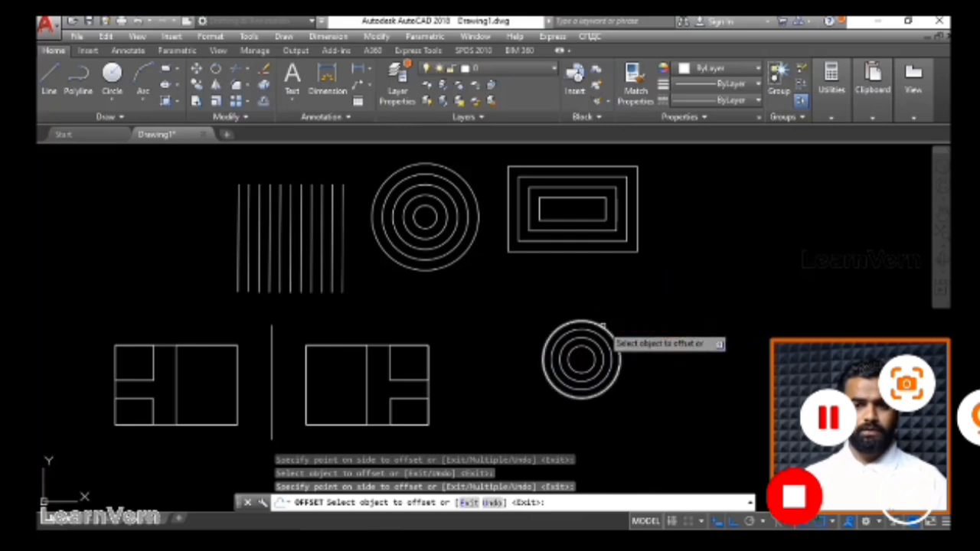
{"action": "left_click", "coordinate": [613, 342]}
{"action": "left_click", "coordinate": [640, 292]}
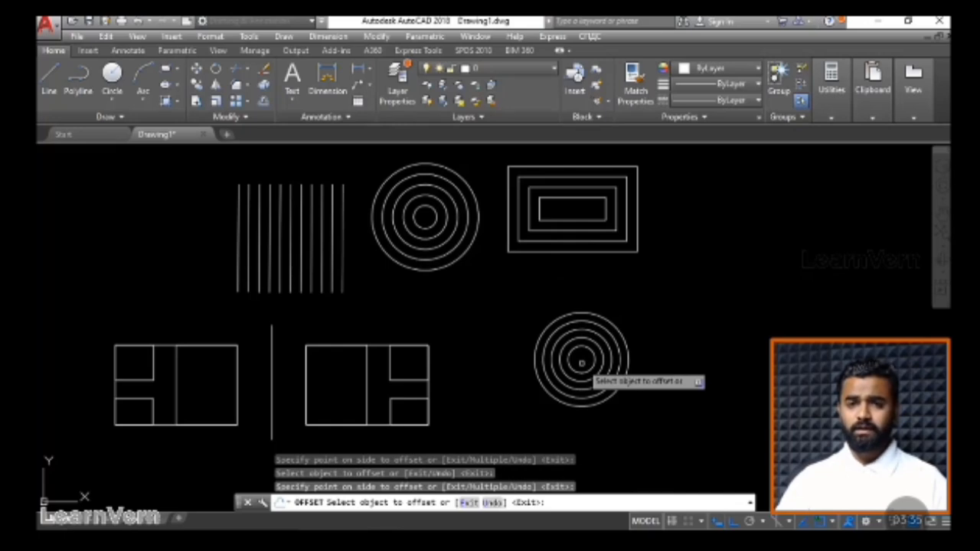
- End the Offset command and undo all the circle's offset copies
{"action": "key", "text": "Escape"}
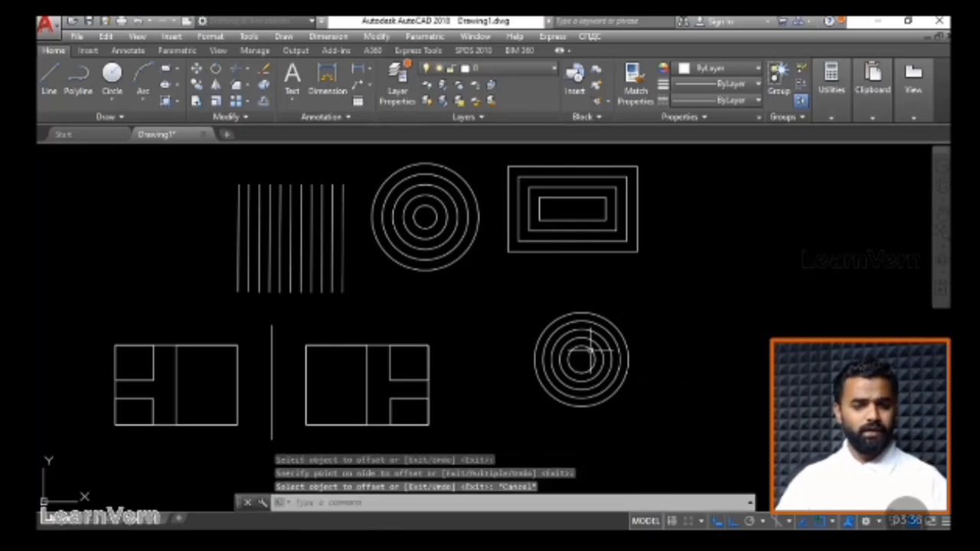
{"action": "key", "text": "ctrl+z"}
- Start offsetting the small circle at a distance of 0.4 with the Multiple option enabled
{"action": "left_click", "coordinate": [605, 377]}
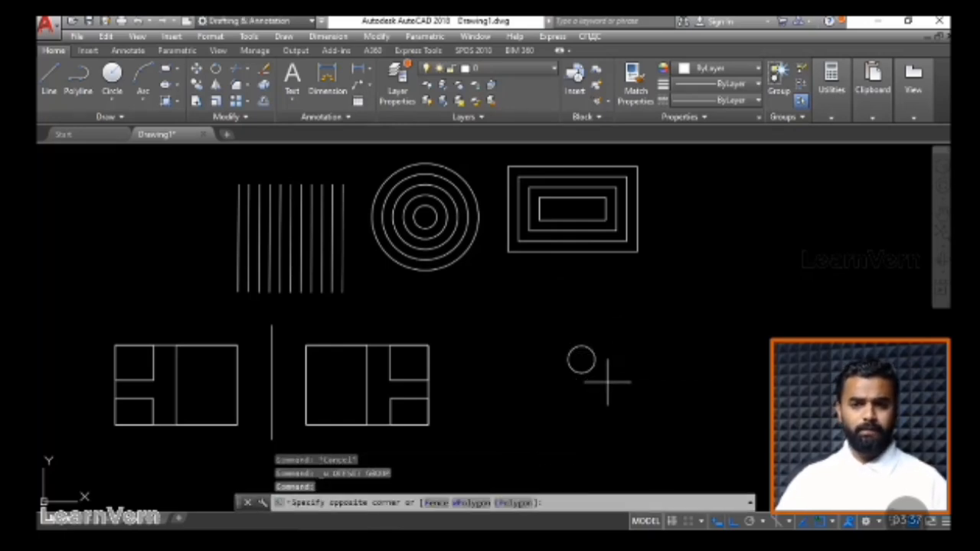
{"action": "left_click", "coordinate": [542, 316]}
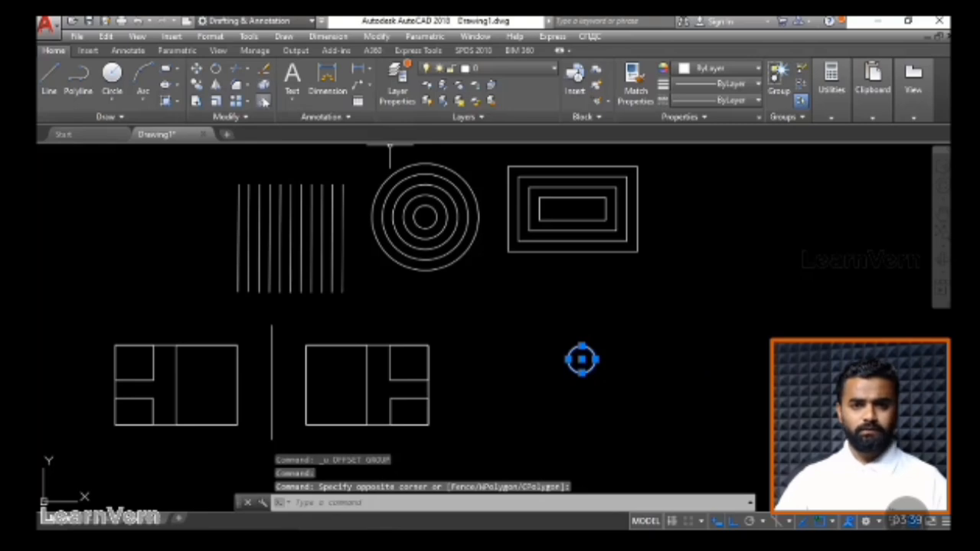
{"action": "left_click", "coordinate": [262, 100]}
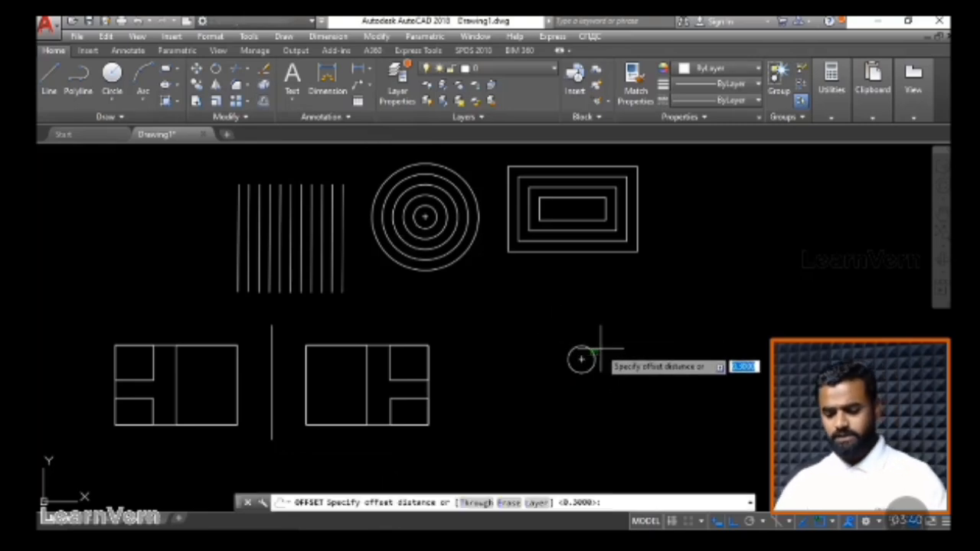
{"action": "type", "text": "0.4"}
{"action": "key", "text": "Return"}
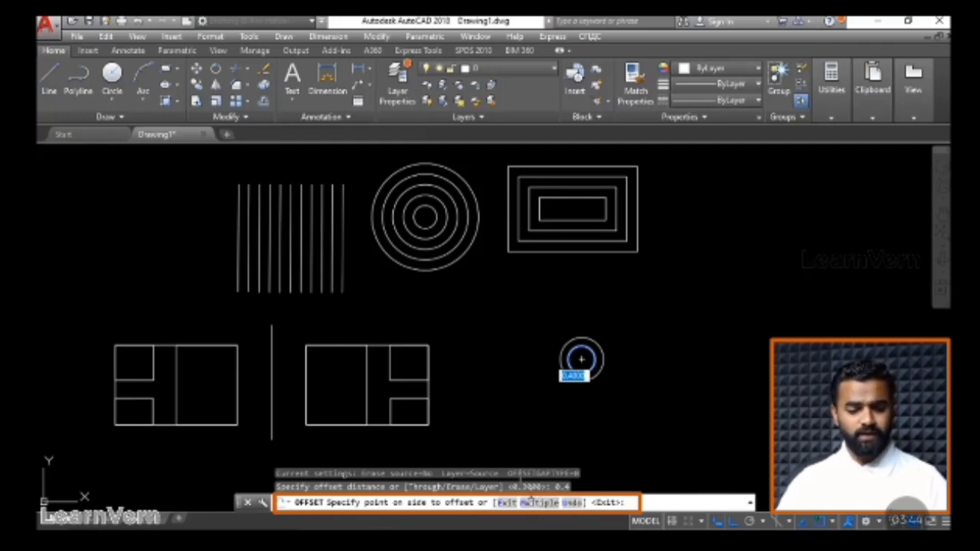
{"action": "type", "text": "m"}
{"action": "key", "text": "Return"}
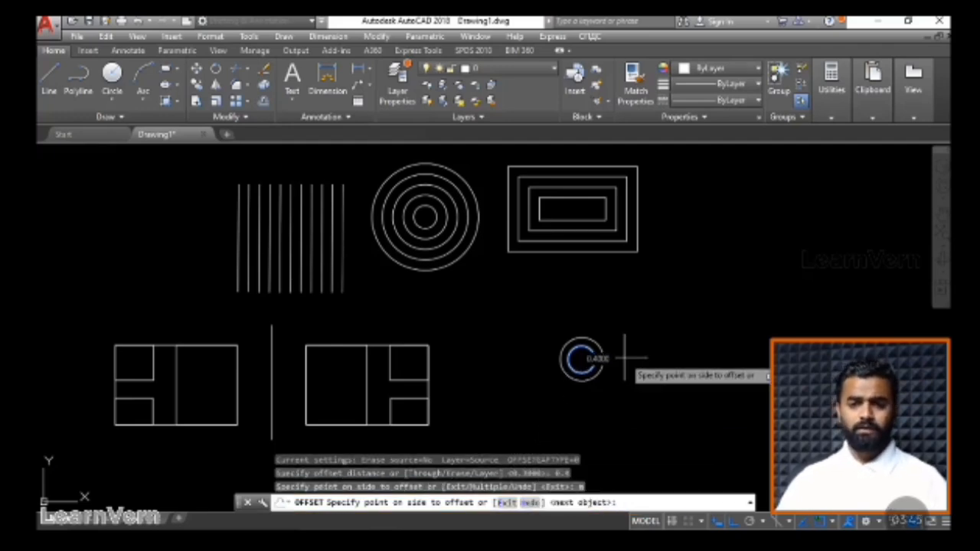
- Place six successive 0.4 offset copies outside the small circle and end the Offset command
{"action": "left_click", "coordinate": [707, 339]}
{"action": "left_click", "coordinate": [733, 330]}
{"action": "left_click", "coordinate": [776, 310]}
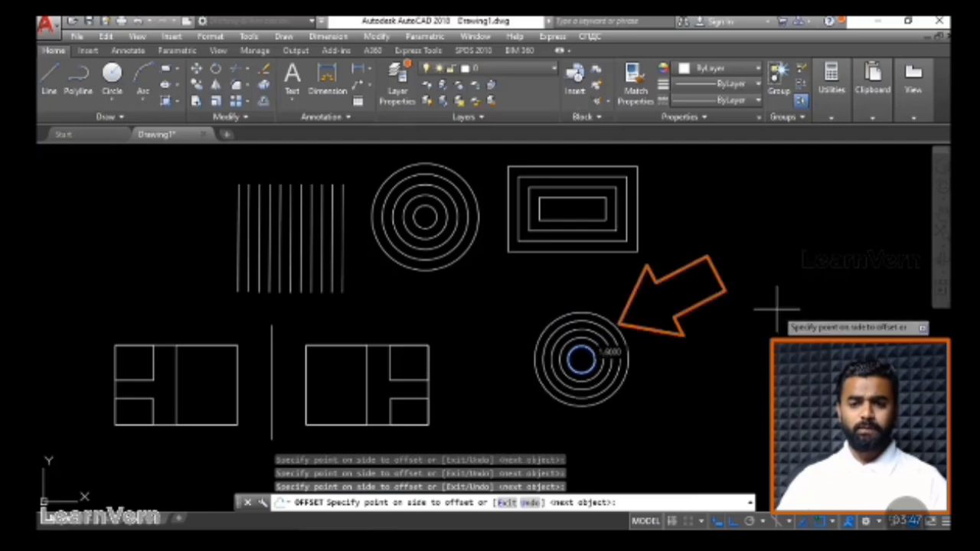
{"action": "left_click", "coordinate": [828, 287]}
{"action": "left_click", "coordinate": [840, 273]}
{"action": "left_click", "coordinate": [841, 268]}
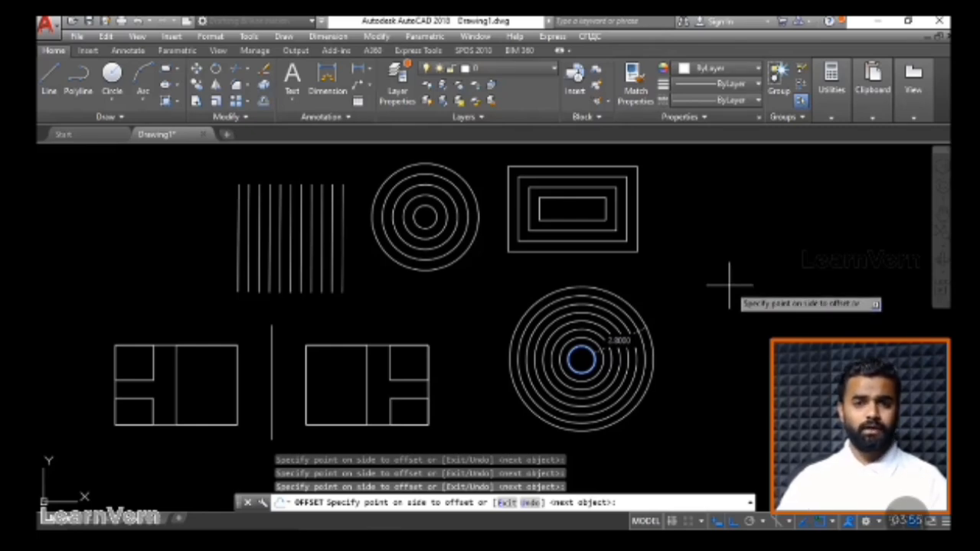
{"action": "key", "text": "Escape"}
- Delete the small circle together with all its concentric offset copies
{"action": "left_click", "coordinate": [727, 435]}
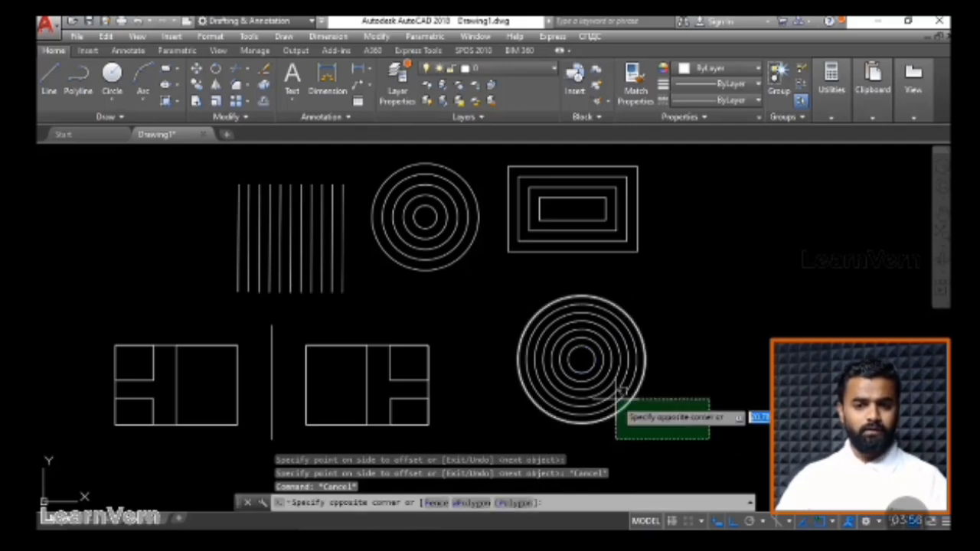
{"action": "left_click", "coordinate": [508, 294]}
{"action": "key", "text": "Delete"}
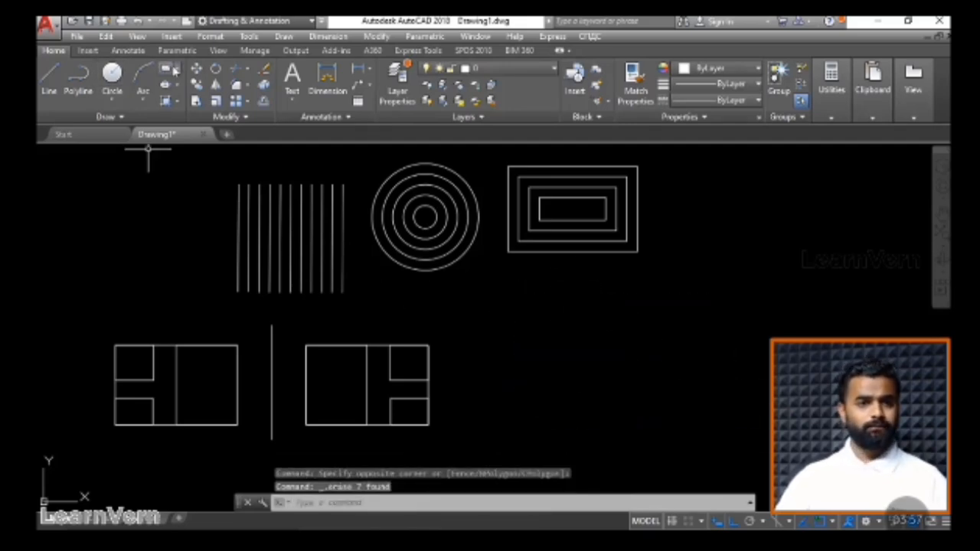
- Draw a large rectangle by two opposite corners in the cleared area below the nested rectangles
{"action": "left_click", "coordinate": [174, 71]}
{"action": "left_click", "coordinate": [187, 85]}
{"action": "left_click", "coordinate": [539, 318]}
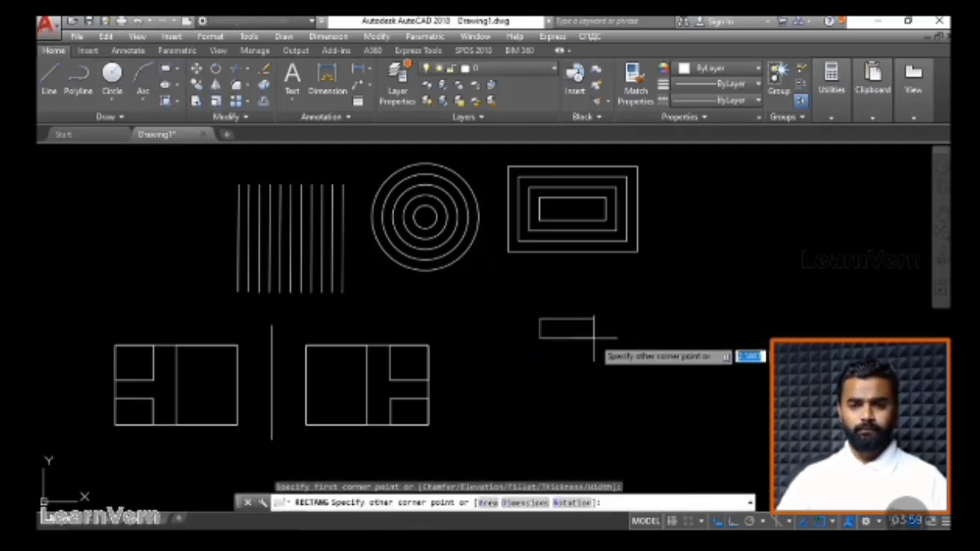
{"action": "left_click", "coordinate": [899, 463]}
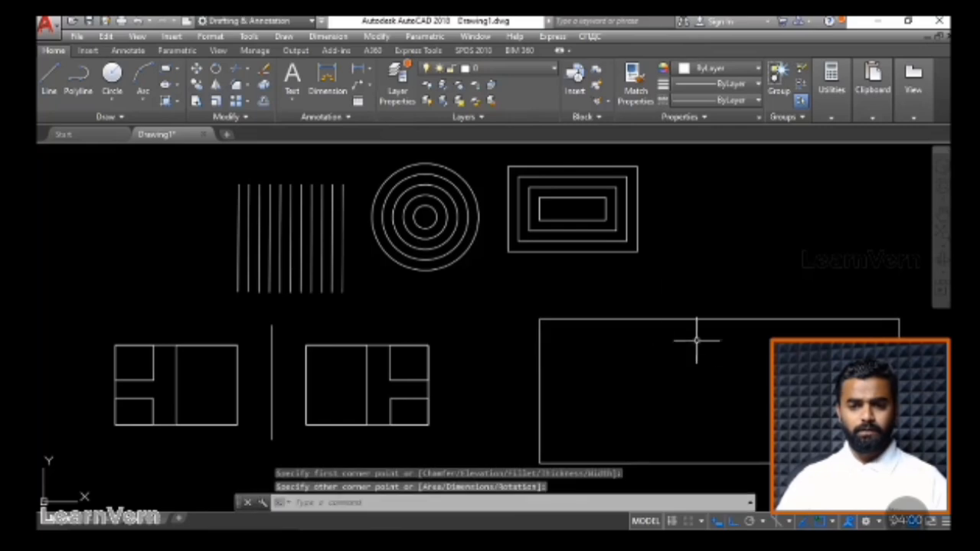
- Offset the large rectangle by 0.2 to create one copy inside it
{"action": "left_click", "coordinate": [649, 349]}
{"action": "left_click", "coordinate": [623, 295]}
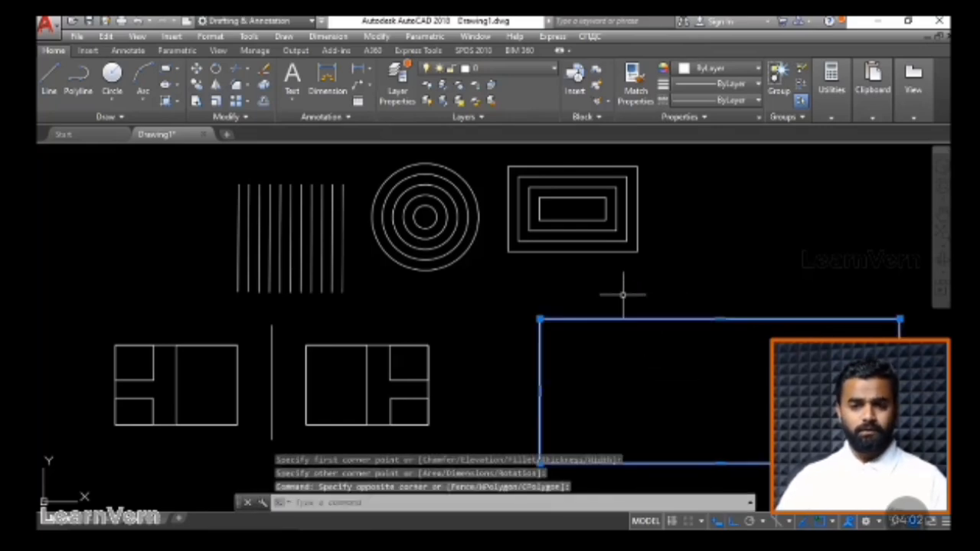
{"action": "left_click", "coordinate": [263, 103]}
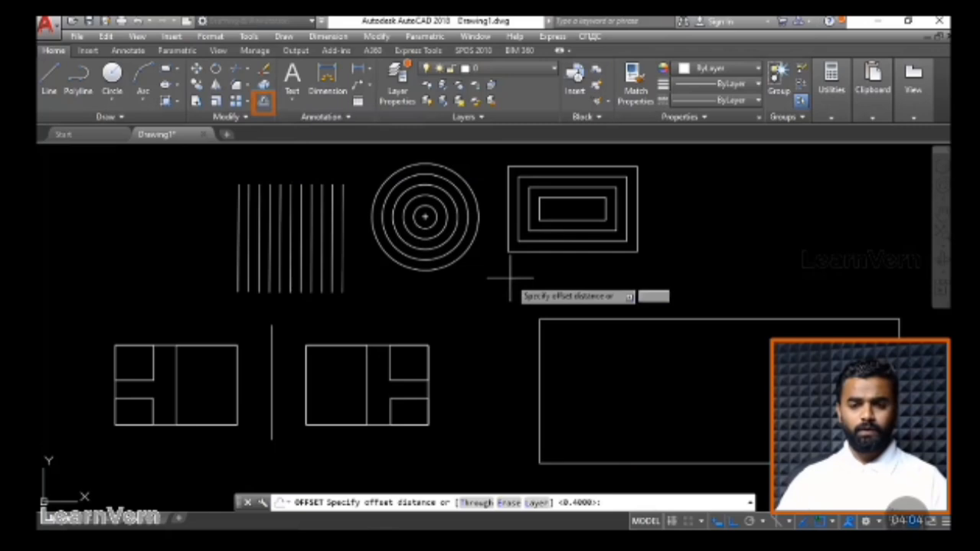
{"action": "type", "text": "0.2"}
{"action": "key", "text": "Return"}
{"action": "left_click", "coordinate": [646, 322]}
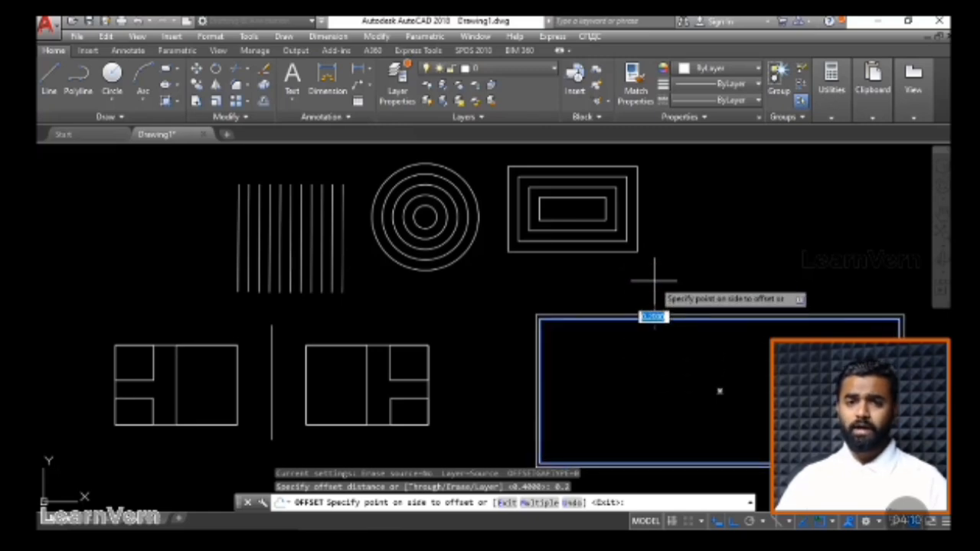
{"action": "left_click", "coordinate": [647, 343]}
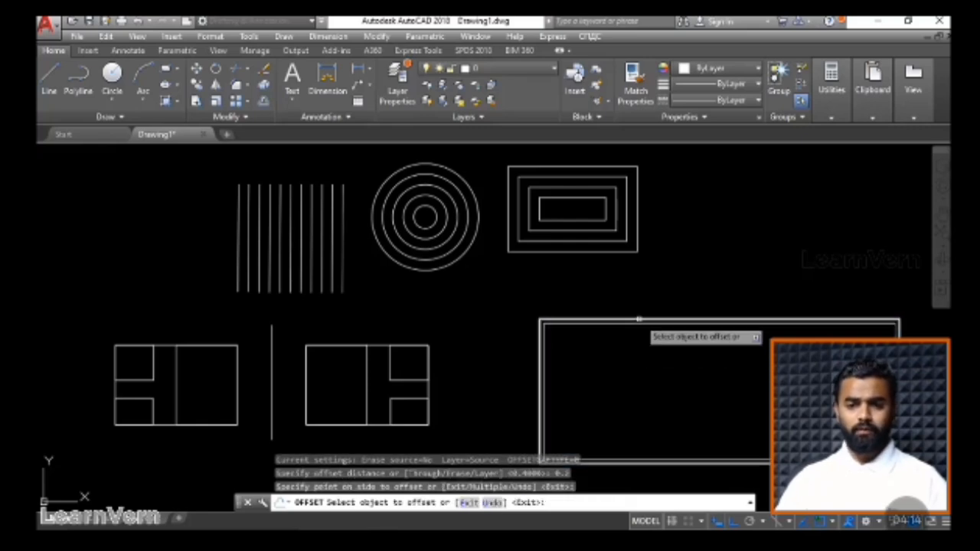
- Offset the original large rectangle outward at the same 0.2 distance and end the Offset command
{"action": "left_click", "coordinate": [639, 321]}
{"action": "left_click", "coordinate": [640, 286]}
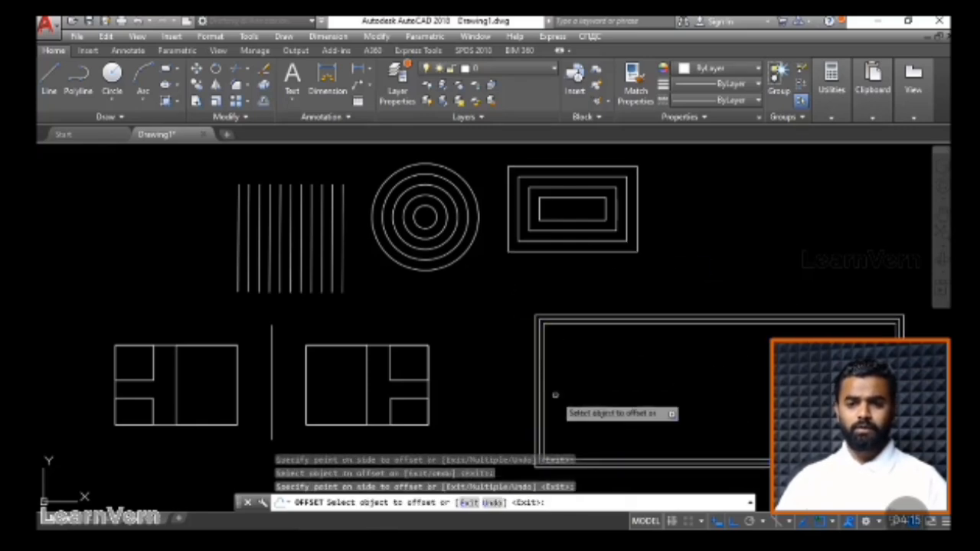
{"action": "scroll", "coordinate": [554, 322], "scroll_direction": "up", "scroll_amount": 2}
{"action": "middle_click_drag", "start_coordinate": [600, 366], "coordinate": [342, 232]}
{"action": "middle_click_drag", "start_coordinate": [572, 256], "coordinate": [452, 267]}
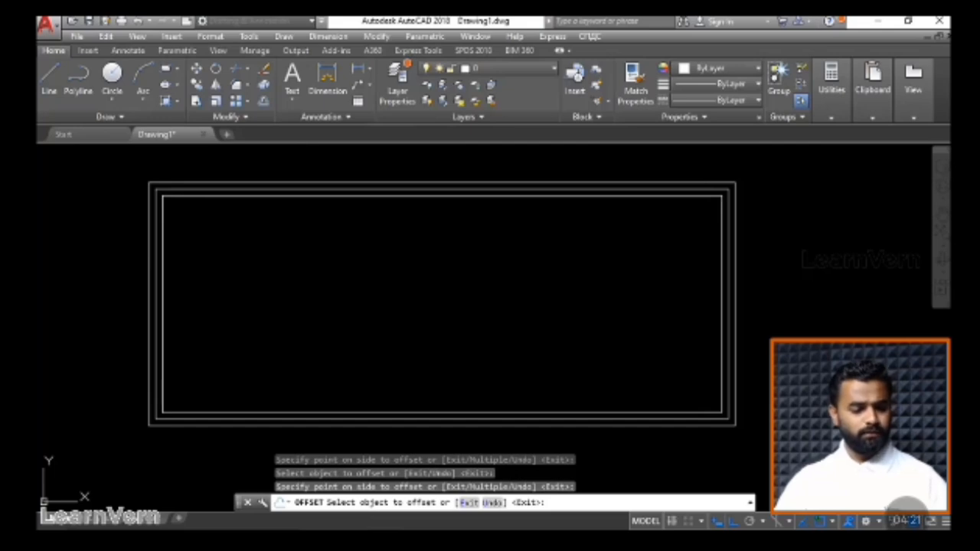
{"action": "key", "text": "Escape"}
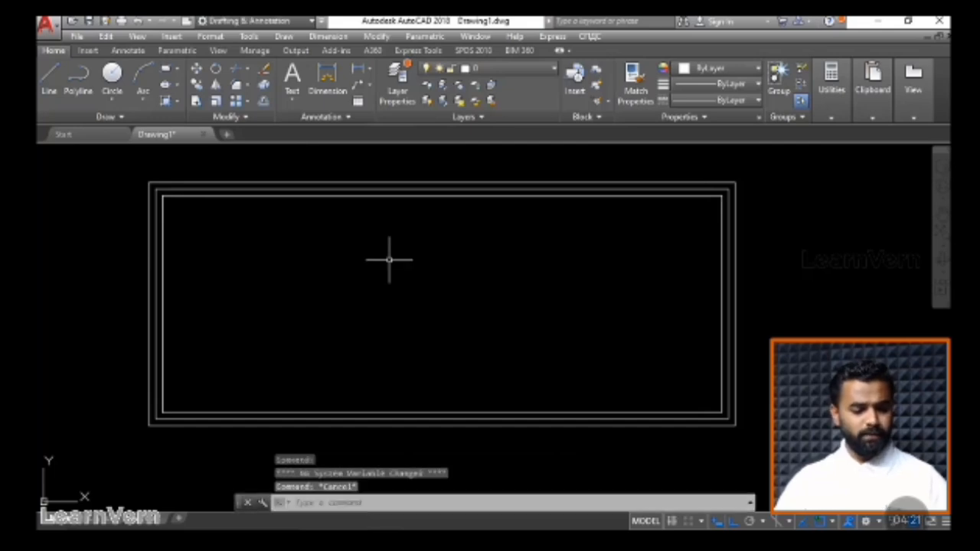
- Start offsetting the middle of the three large rectangles at a distance of 0.3 with the Multiple option enabled
{"action": "left_click", "coordinate": [570, 188]}
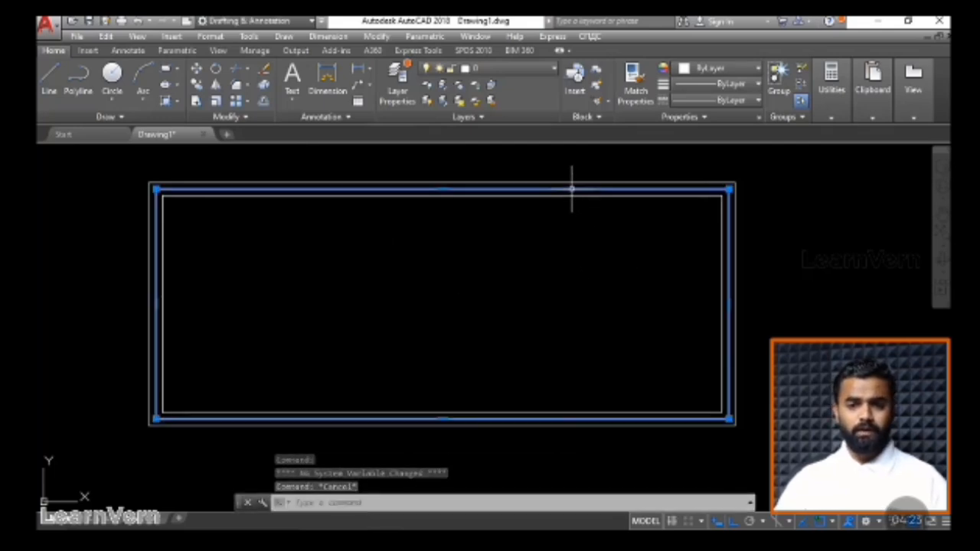
{"action": "left_click", "coordinate": [262, 104]}
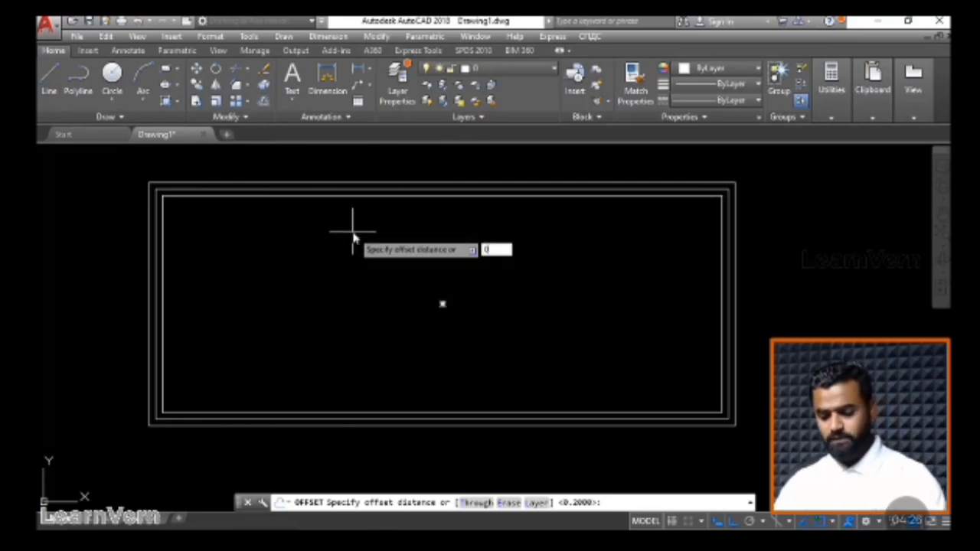
{"action": "key", "text": "Return"}
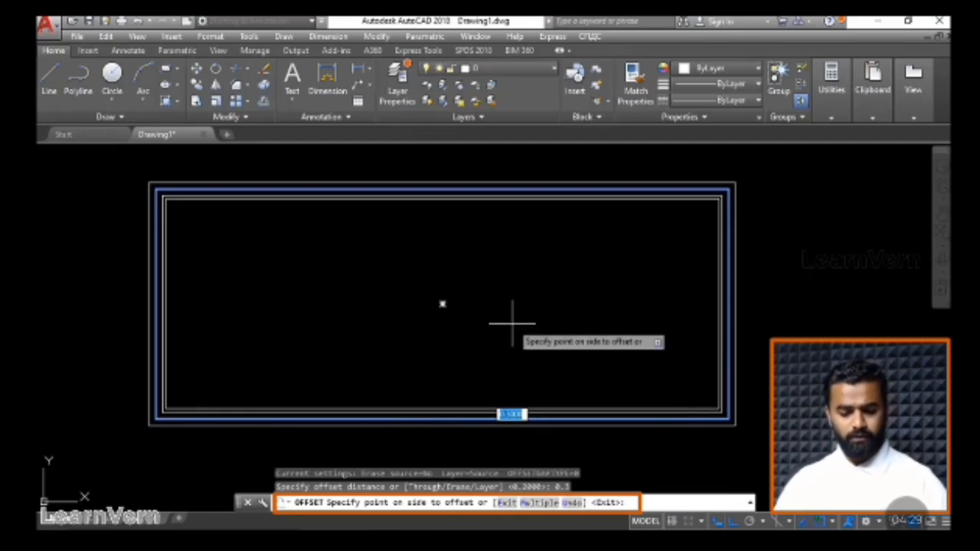
{"action": "type", "text": "m"}
{"action": "key", "text": "Return"}
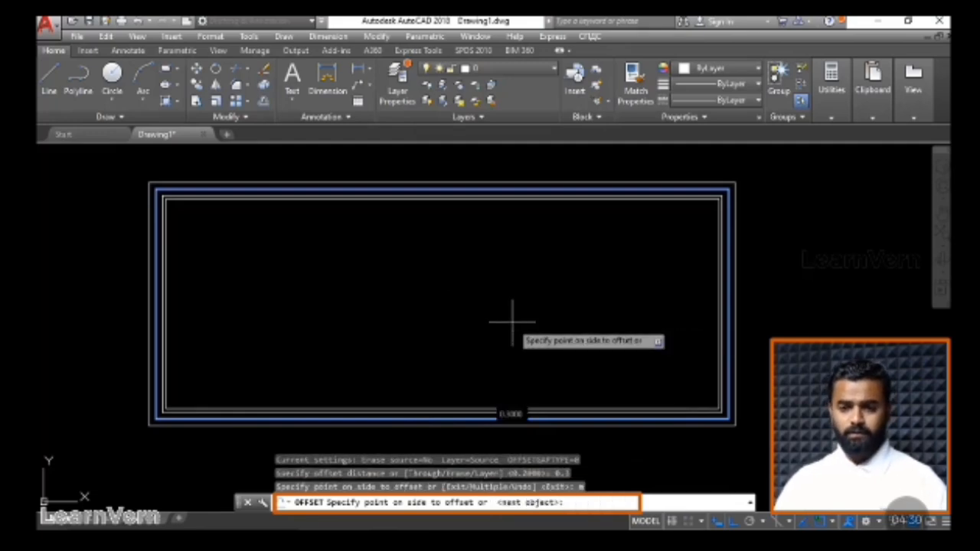
- Place seven successive 0.3 offset copies inside the large rectangle and end the Offset command
{"action": "left_click", "coordinate": [485, 288]}
{"action": "left_click", "coordinate": [488, 311]}
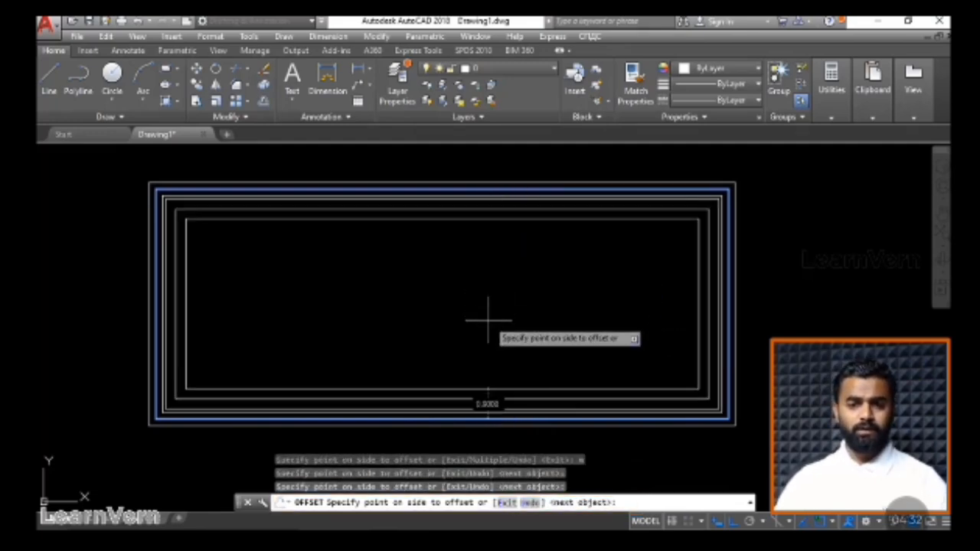
{"action": "left_click", "coordinate": [488, 324]}
{"action": "left_click", "coordinate": [485, 334]}
{"action": "left_click", "coordinate": [486, 339]}
{"action": "left_click", "coordinate": [475, 337]}
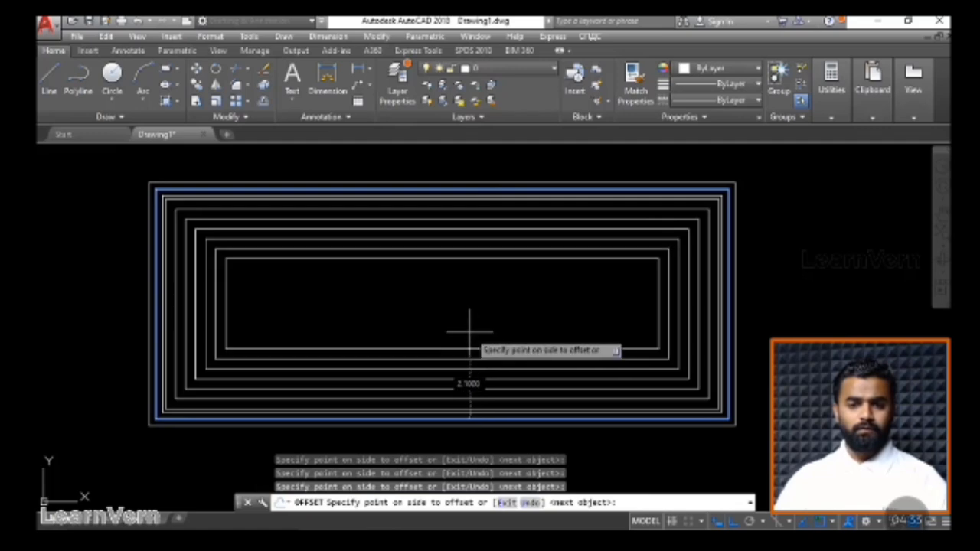
{"action": "left_click", "coordinate": [467, 320]}
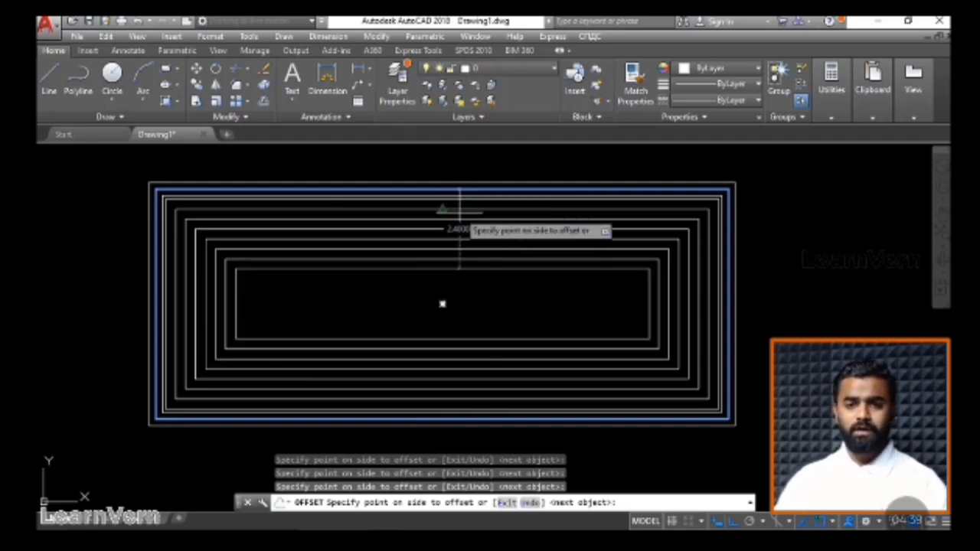
{"action": "key", "text": "Escape"}
{"action": "key", "text": "Escape"}
{"action": "key", "text": "Escape"}
- Delete the large rectangle together with all its nested offset copies
{"action": "scroll", "coordinate": [470, 294], "scroll_direction": "down", "scroll_amount": 2}
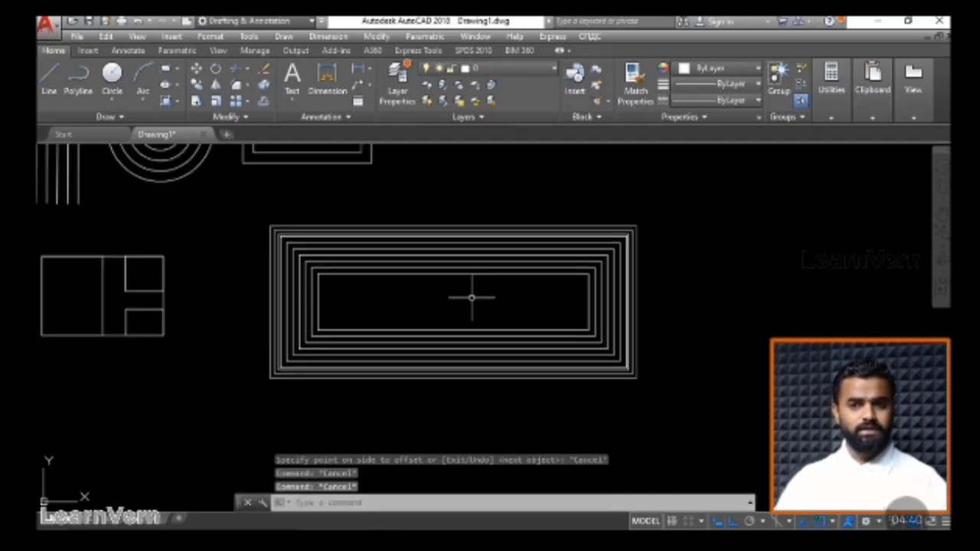
{"action": "middle_click_drag", "start_coordinate": [444, 298], "coordinate": [544, 299]}
{"action": "scroll", "coordinate": [544, 298], "scroll_direction": "down", "scroll_amount": 2}
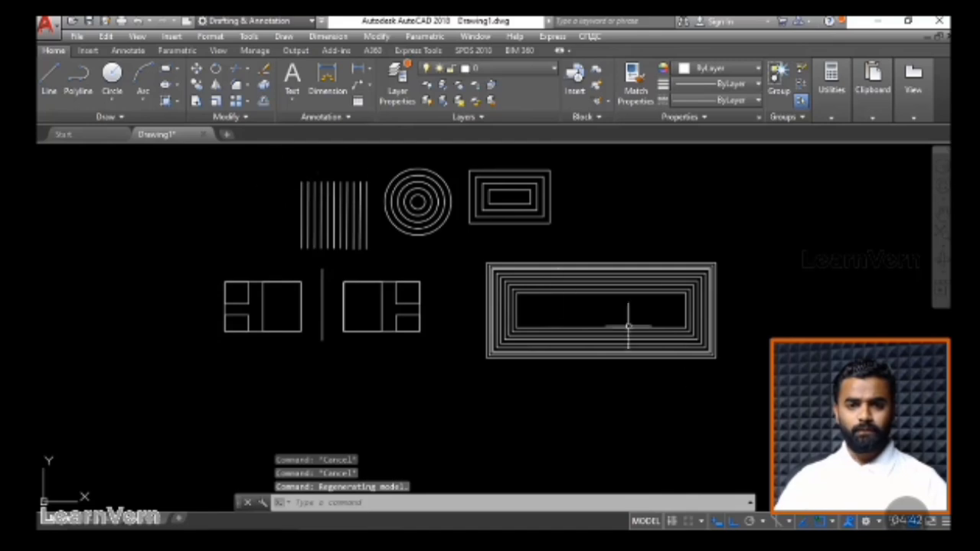
{"action": "left_click", "coordinate": [768, 436]}
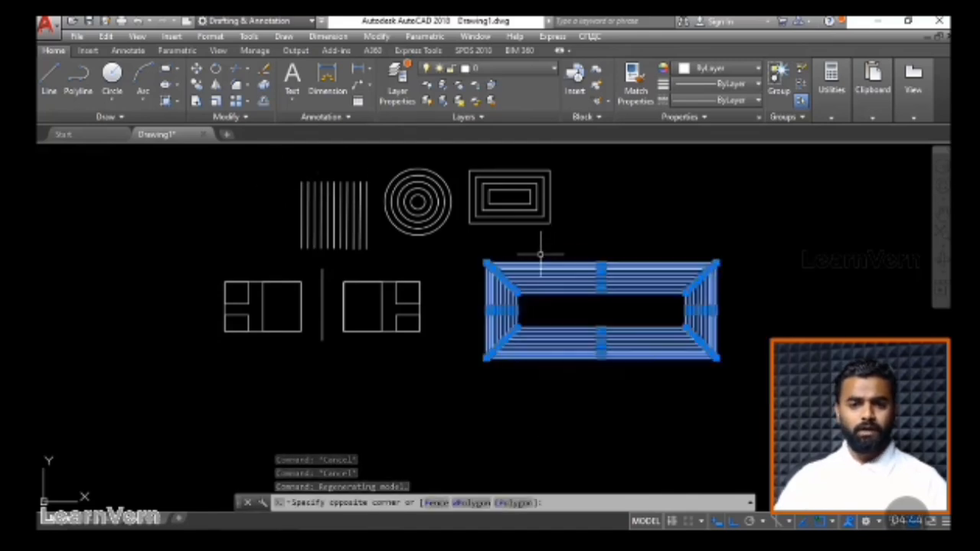
{"action": "left_click", "coordinate": [483, 260]}
{"action": "key", "text": "Delete"}
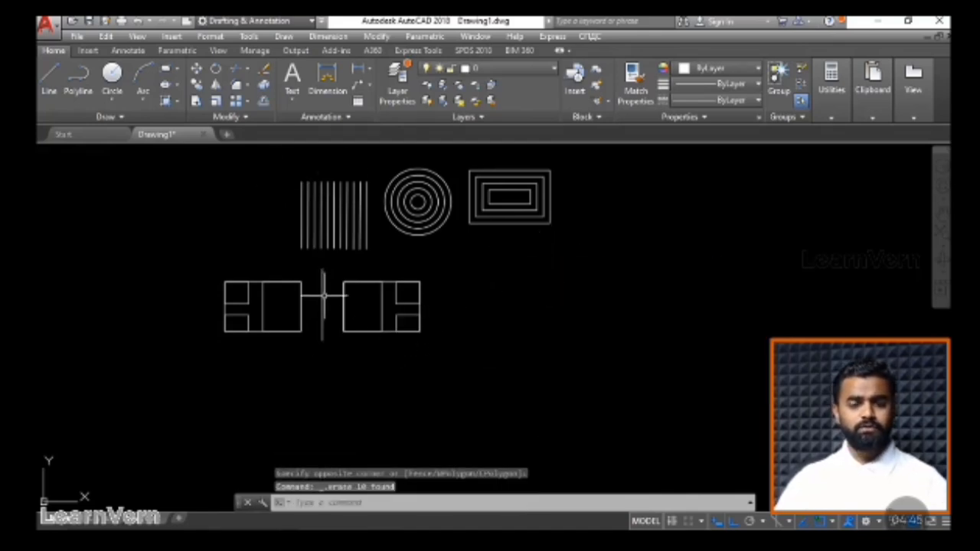
{"action": "scroll", "coordinate": [322, 295], "scroll_direction": "up", "scroll_amount": 2}
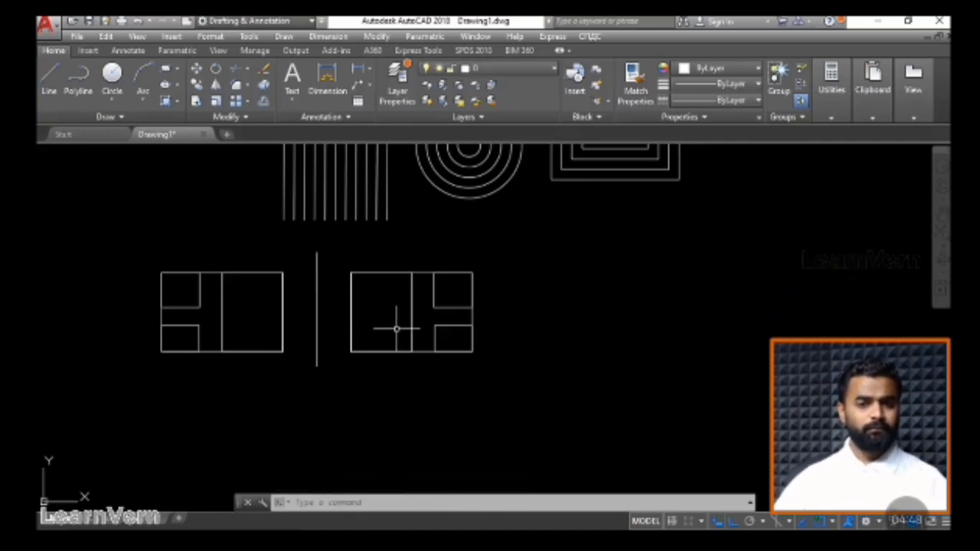
{"action": "scroll", "coordinate": [278, 342], "scroll_direction": "up", "scroll_amount": 2}
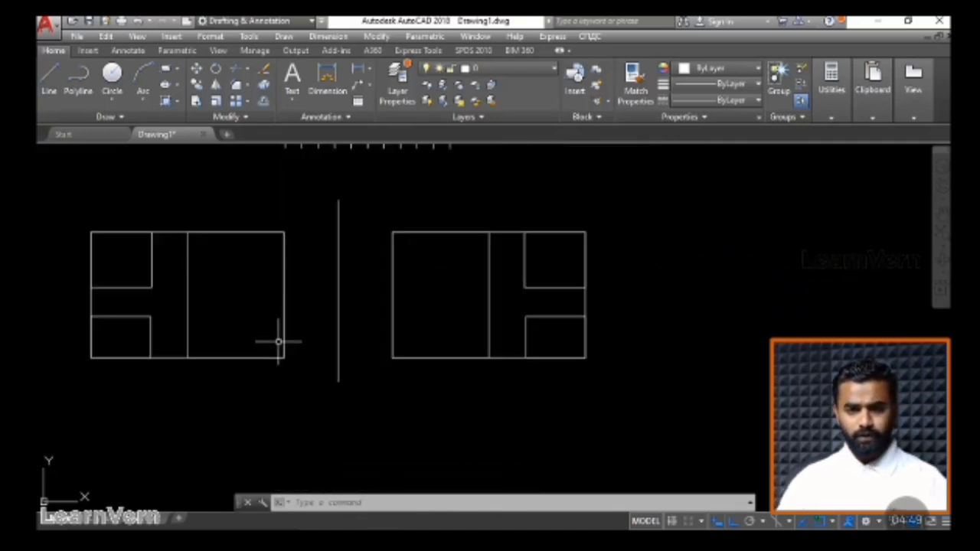
{"action": "middle_click_drag", "start_coordinate": [324, 303], "coordinate": [344, 304]}
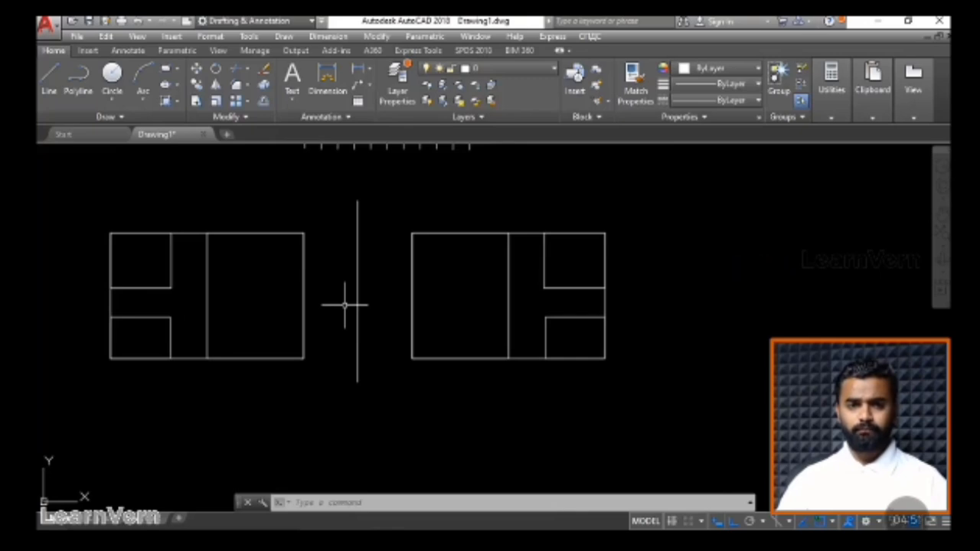
{"action": "key", "text": "Escape"}
{"action": "key", "text": "Escape"}
{"action": "type", "text": "mi"}
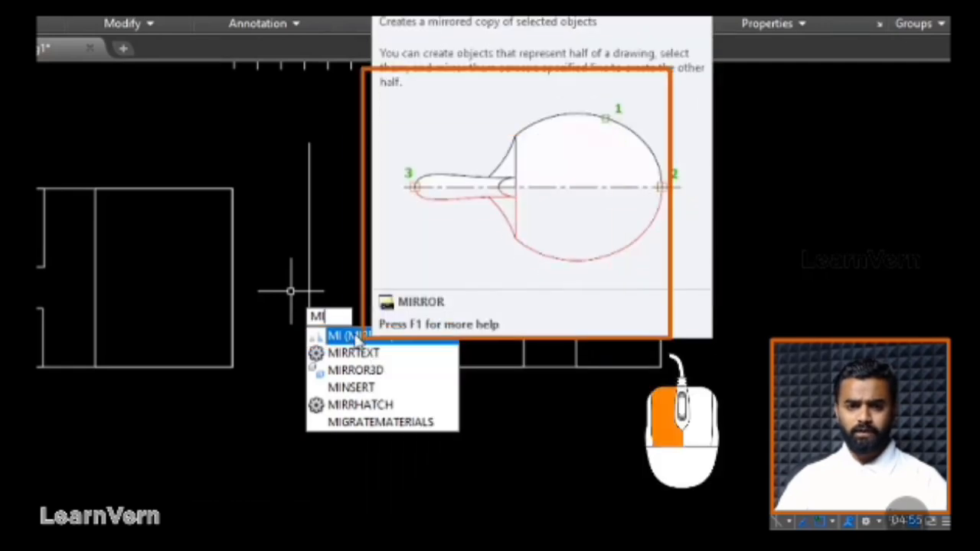
{"action": "left_click", "coordinate": [356, 336]}
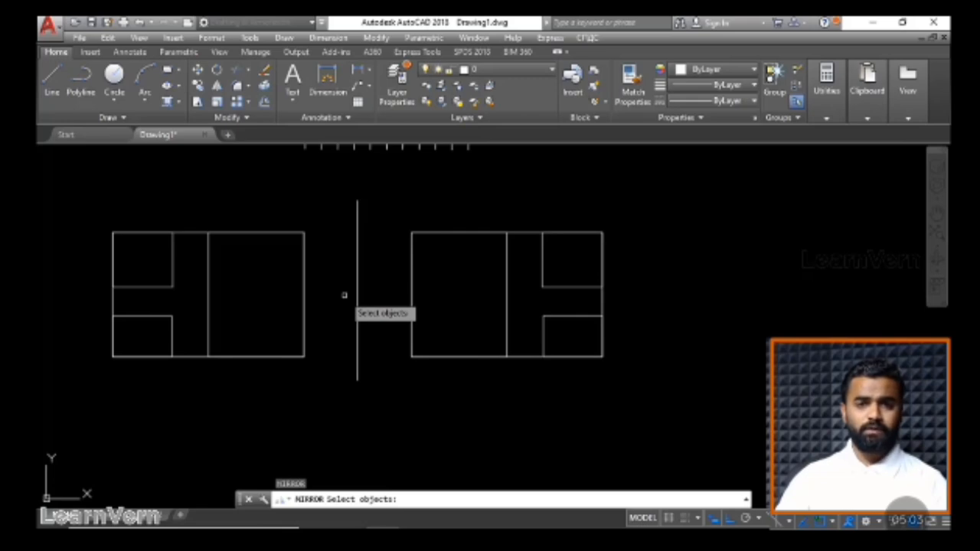
{"action": "key", "text": "Escape"}
{"action": "key", "text": "Escape"}
{"action": "key", "text": "Escape"}
{"action": "left_click", "coordinate": [339, 385]}
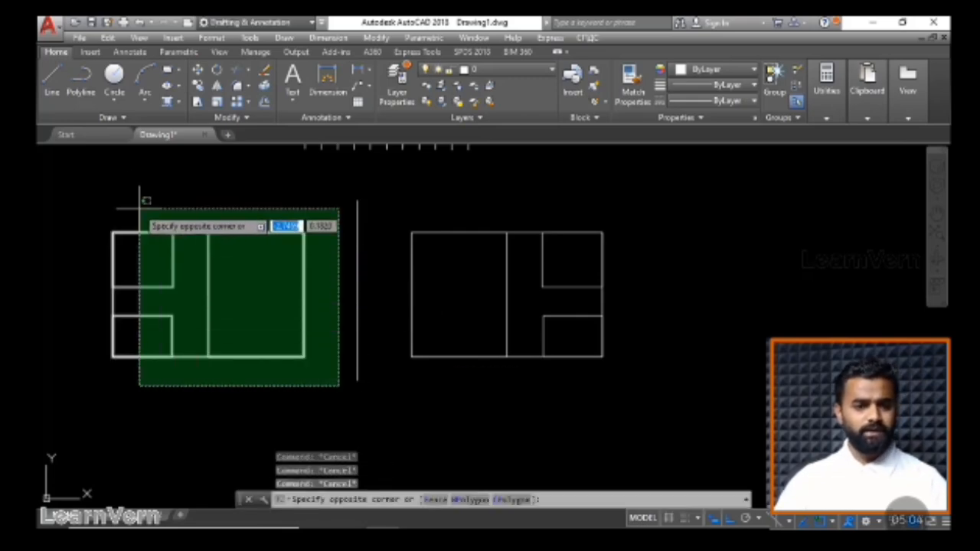
{"action": "left_click", "coordinate": [101, 189]}
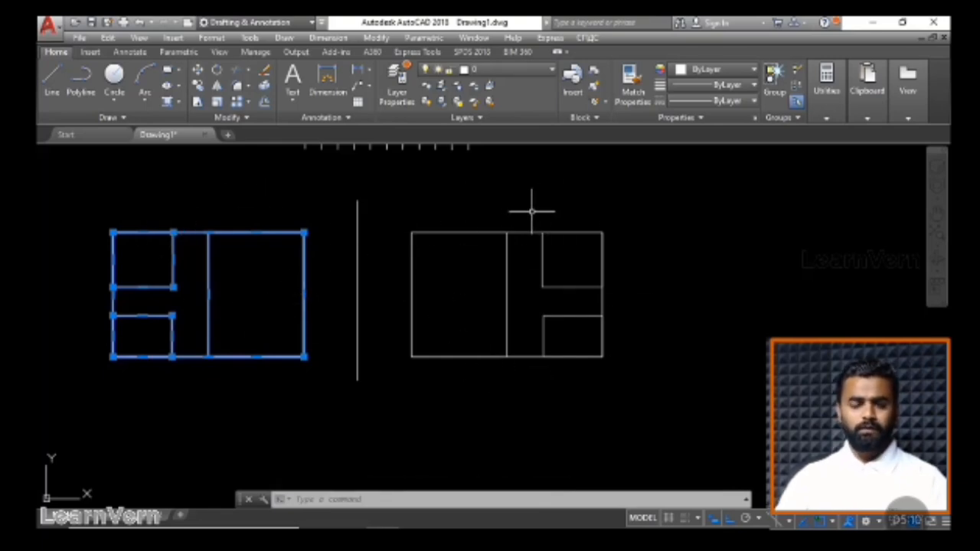
{"action": "key", "text": "Escape"}
{"action": "key", "text": "Escape"}
{"action": "key", "text": "Escape"}
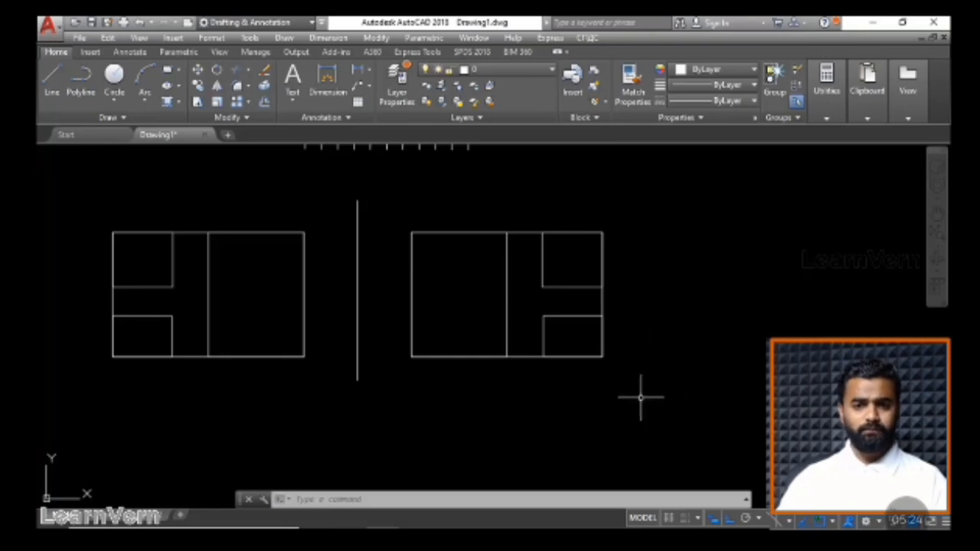
- Draw a rectangle in the empty area to the right of the two mirrored plans, similar to them in size
{"action": "scroll", "coordinate": [551, 328], "scroll_direction": "down", "scroll_amount": 2}
{"action": "mouse_move", "coordinate": [627, 324]}
{"action": "middle_mouse_down"}
{"action": "mouse_move", "coordinate": [448, 335]}
{"action": "mouse_move", "coordinate": [490, 322]}
{"action": "middle_mouse_up"}
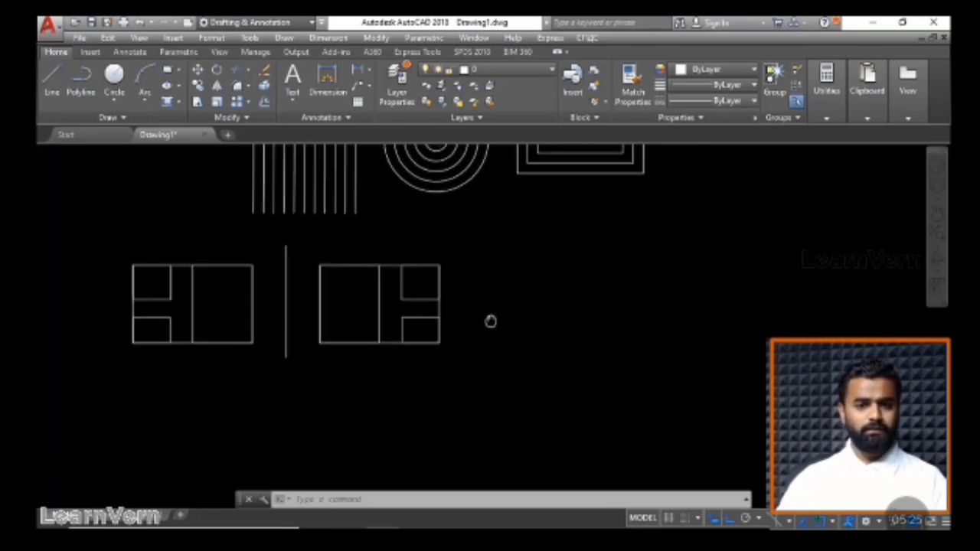
{"action": "left_click", "coordinate": [167, 70]}
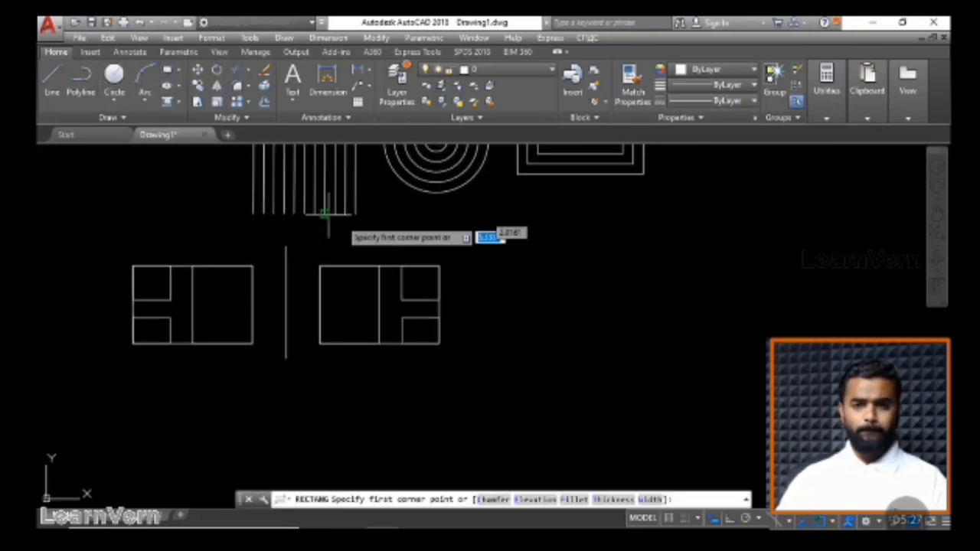
{"action": "left_click", "coordinate": [500, 270]}
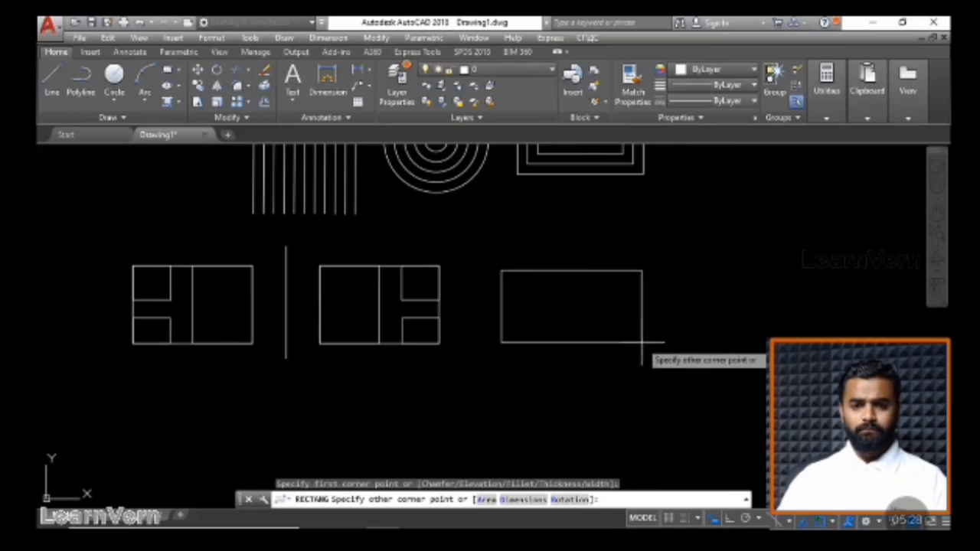
{"action": "left_click", "coordinate": [635, 345]}
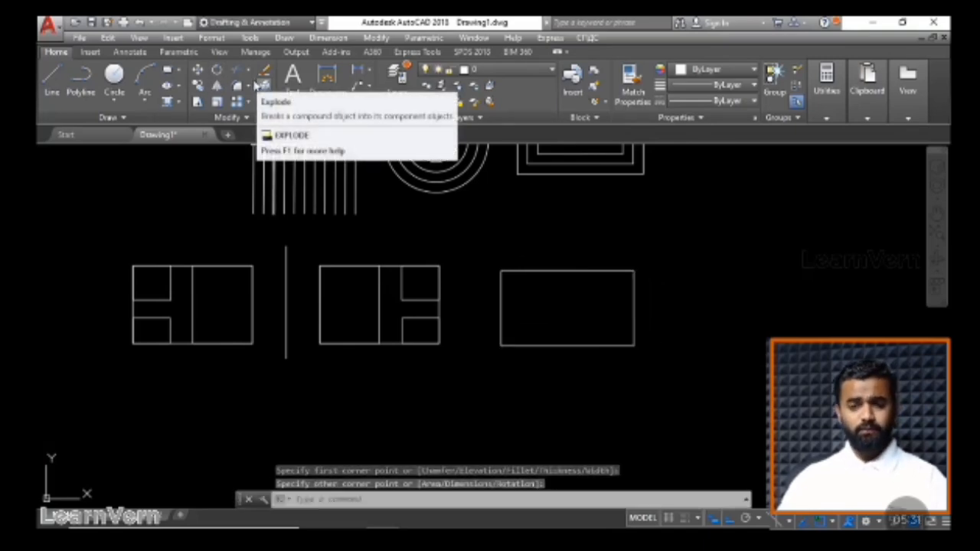
- Draw two small rectangles inside the new rectangle, one in its upper-left corner and one in its lower-left corner
{"action": "key", "text": "Return"}
{"action": "left_click", "coordinate": [500, 271]}
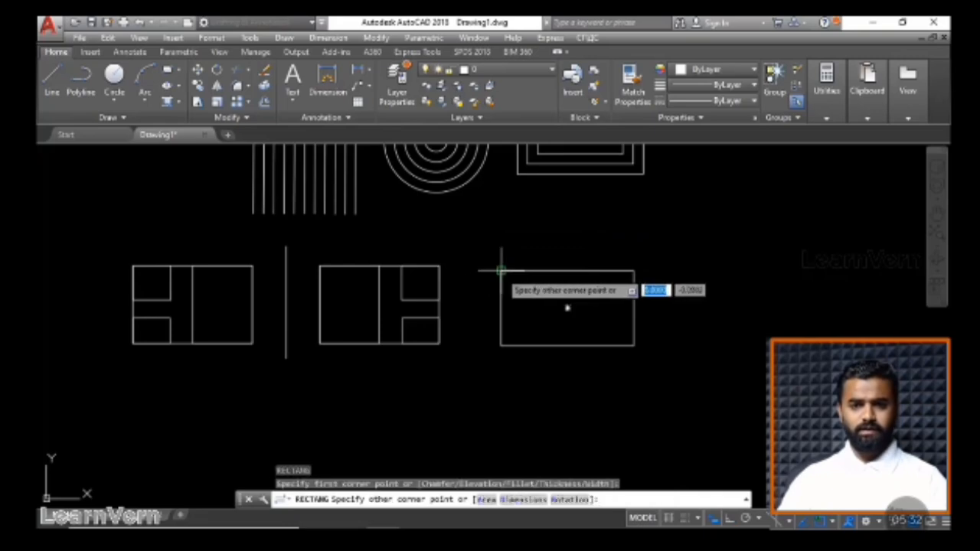
{"action": "left_click", "coordinate": [545, 297]}
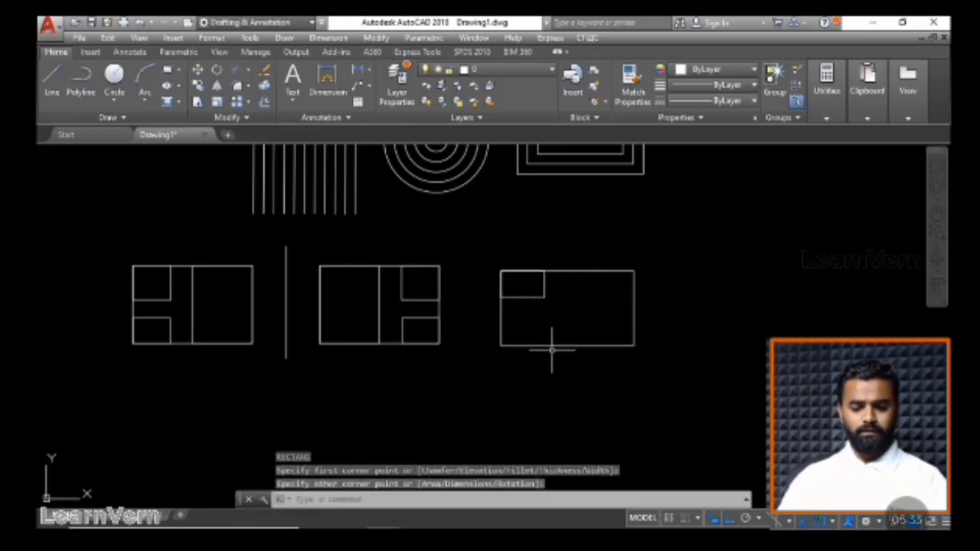
{"action": "key", "text": "Return"}
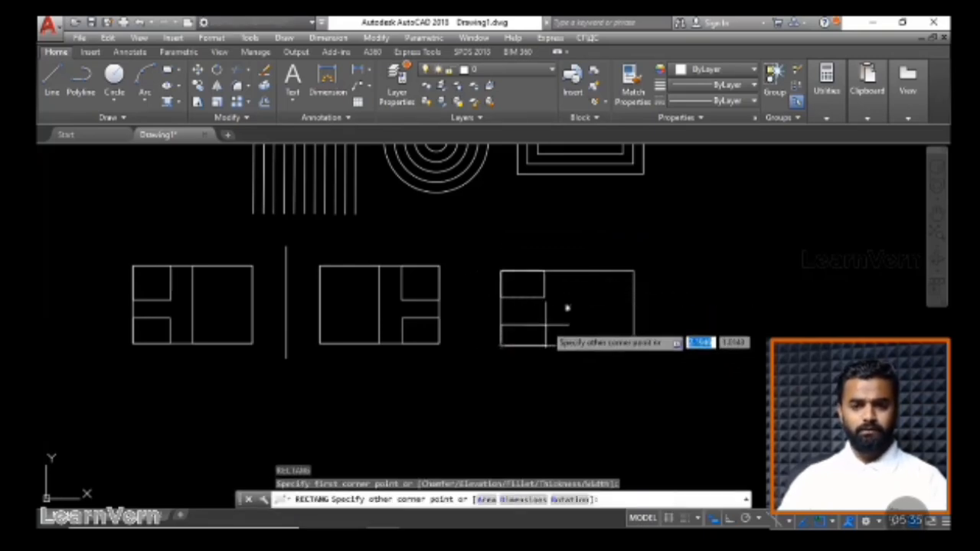
{"action": "left_click", "coordinate": [545, 345]}
{"action": "key", "text": "Return"}
{"action": "left_click", "coordinate": [634, 346]}
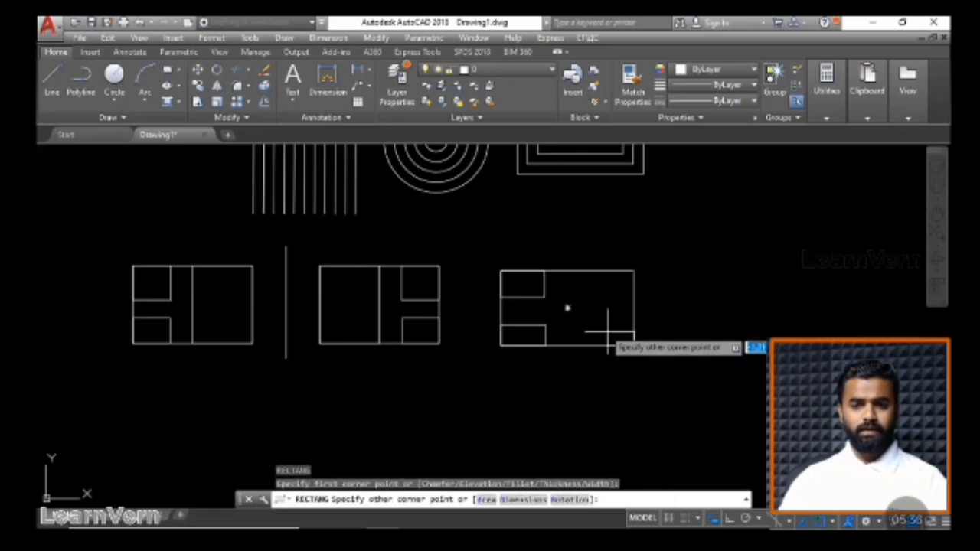
{"action": "key", "text": "Escape"}
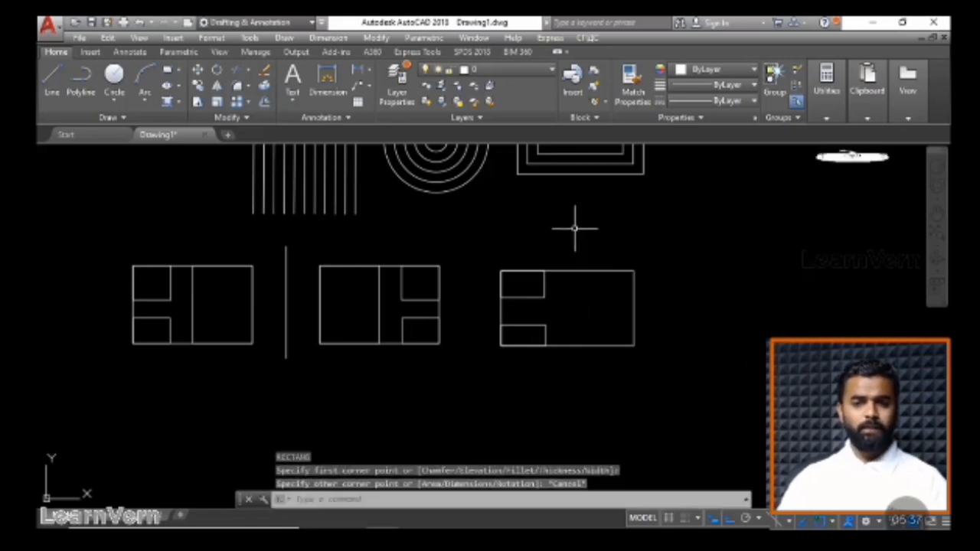
- Draw a rectangle covering the right half of the new figure, from its lower-right corner to the midpoint of its top edge
{"action": "right_click", "coordinate": [573, 227]}
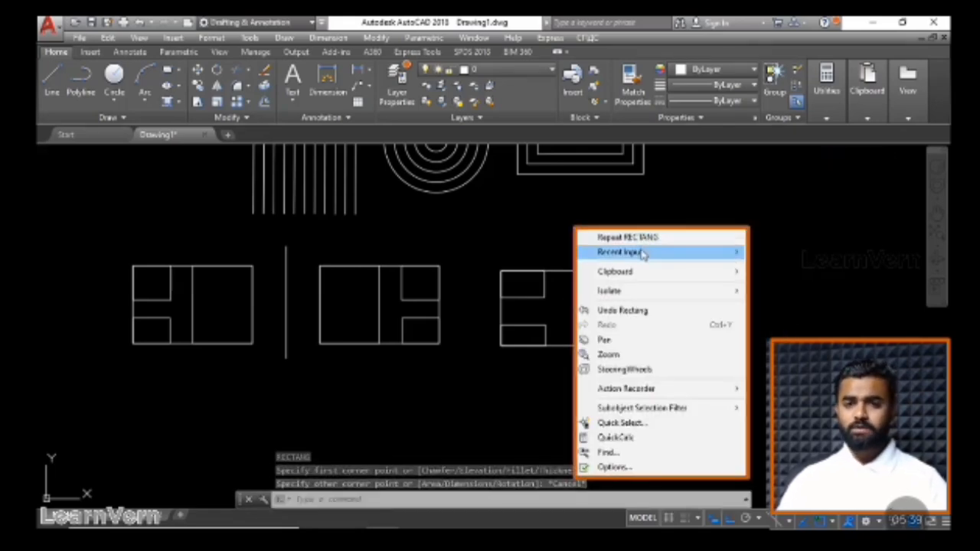
{"action": "left_click", "coordinate": [638, 238]}
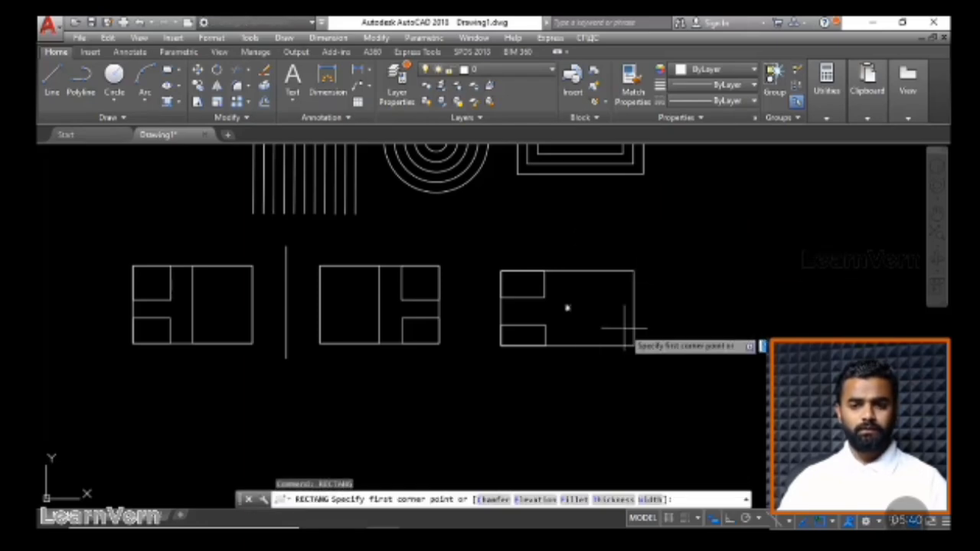
{"action": "left_click", "coordinate": [634, 346]}
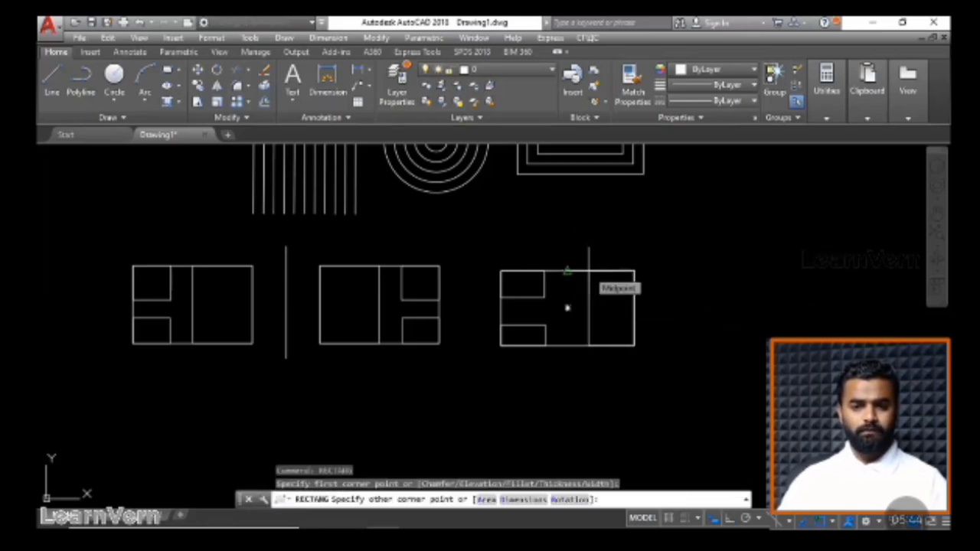
{"action": "left_click", "coordinate": [588, 271]}
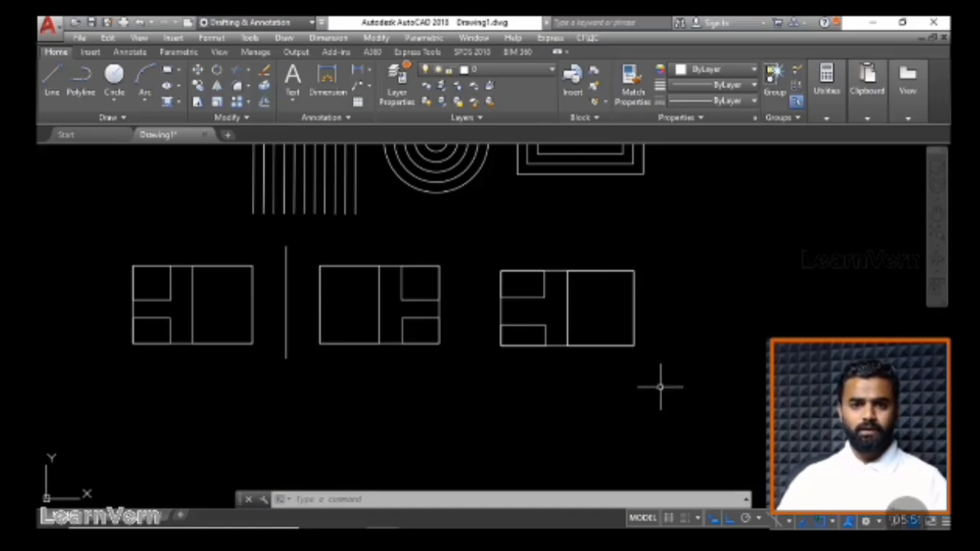
- Draw a vertical line about 7.3 units long to the right of the new plan as a mirror axis
{"action": "left_click", "coordinate": [52, 77]}
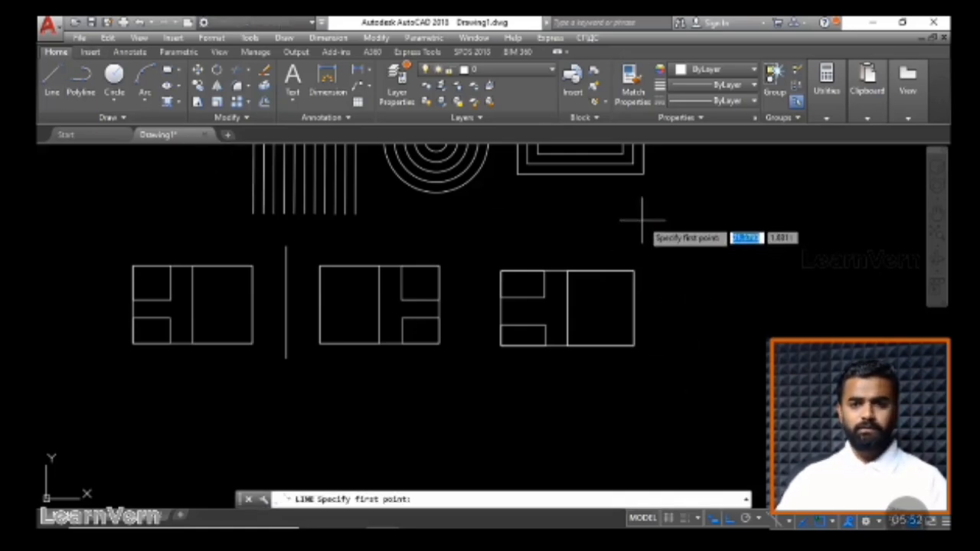
{"action": "left_click", "coordinate": [704, 240]}
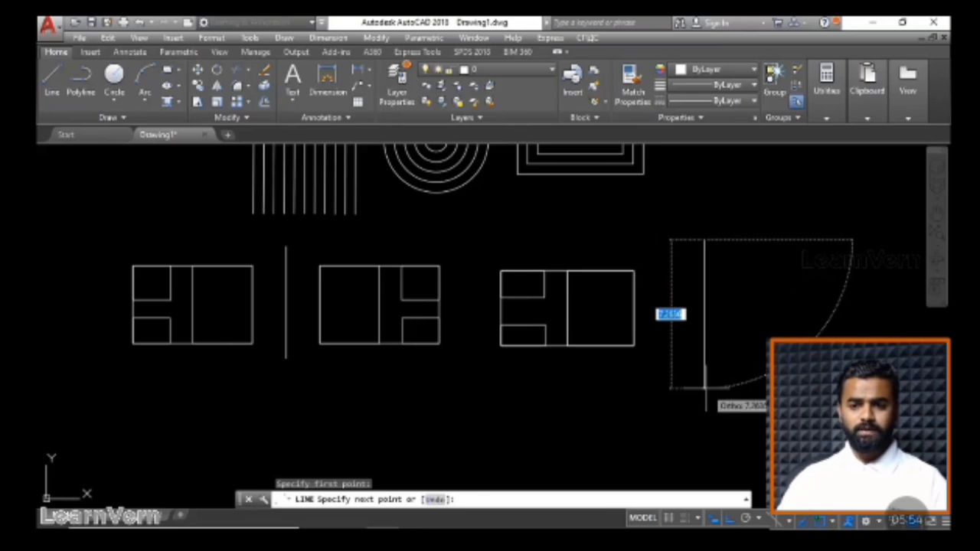
{"action": "left_click", "coordinate": [704, 388]}
{"action": "key", "text": "Escape"}
{"action": "left_click", "coordinate": [722, 404]}
{"action": "left_click", "coordinate": [674, 202]}
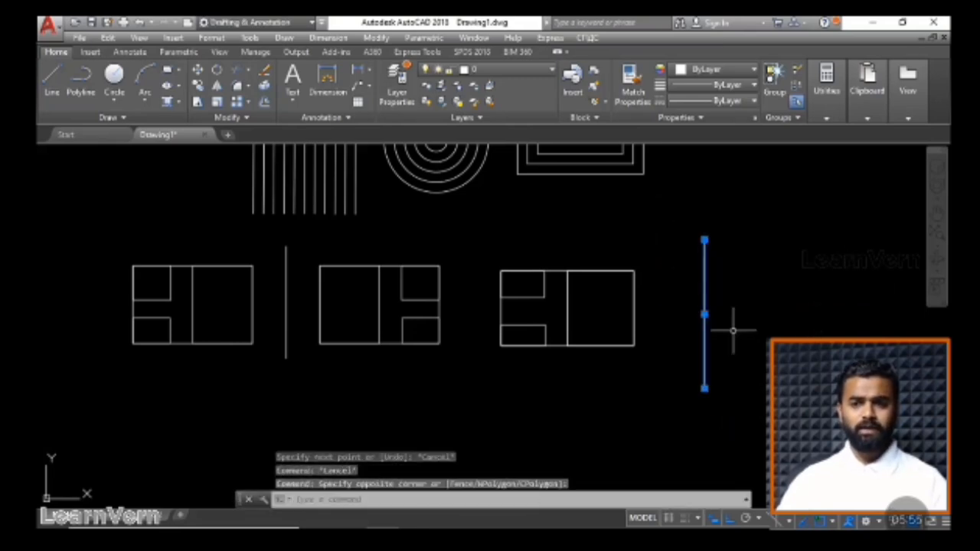
{"action": "key", "text": "Escape"}
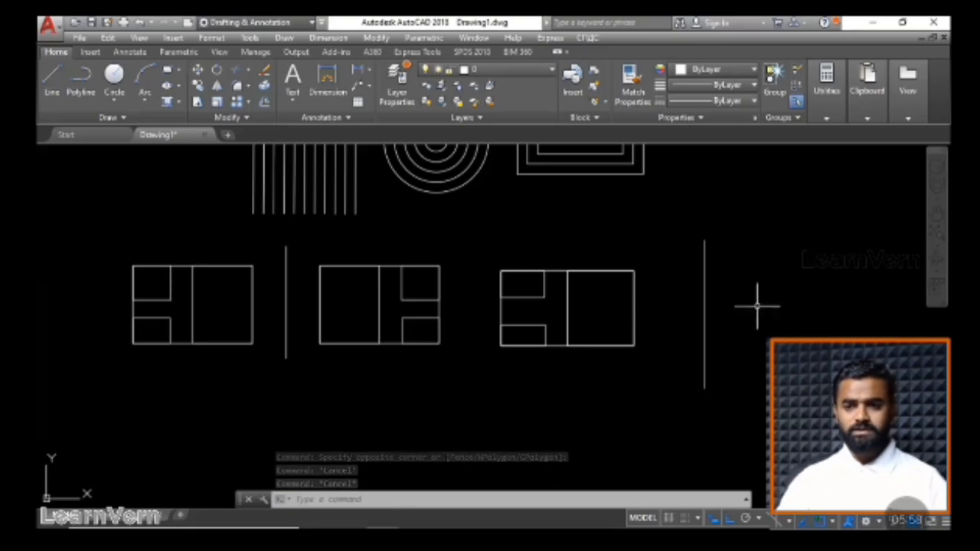
- Mirror the whole new plan about the vertical line using both line endpoints, keeping the source objects
{"action": "middle_click_drag", "start_coordinate": [743, 296], "coordinate": [553, 271]}
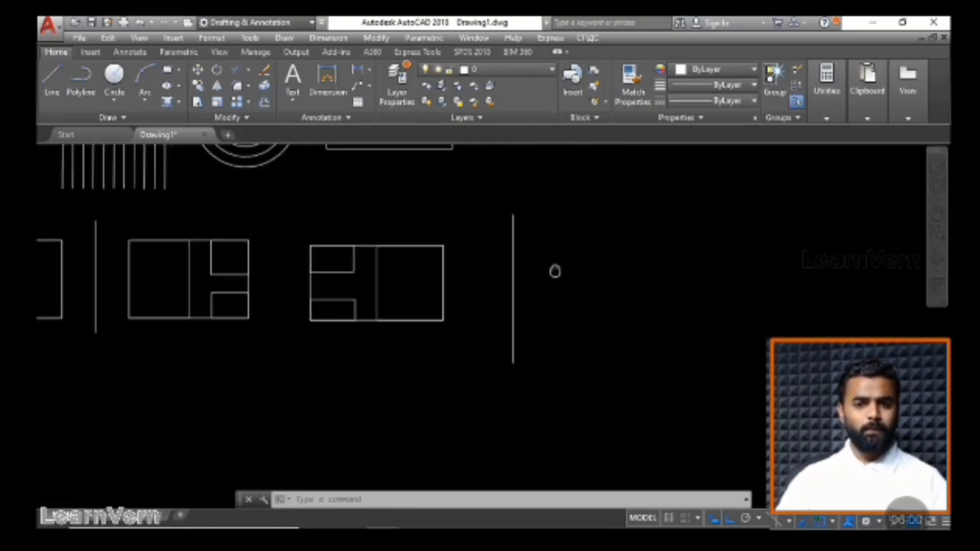
{"action": "left_click", "coordinate": [283, 197]}
{"action": "left_click", "coordinate": [477, 377]}
{"action": "key", "text": "Escape"}
{"action": "left_click", "coordinate": [477, 377]}
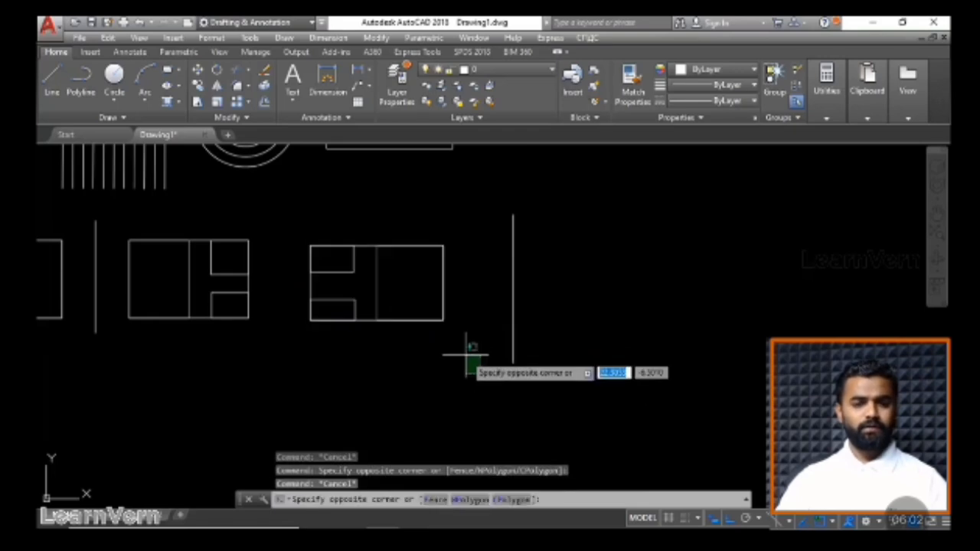
{"action": "left_click", "coordinate": [299, 189]}
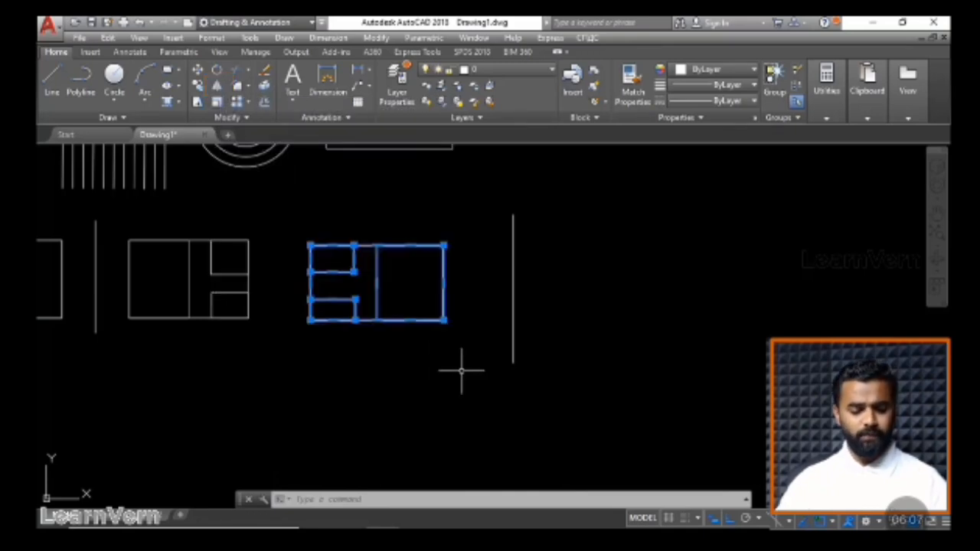
{"action": "type", "text": "mir"}
{"action": "key", "text": "Return"}
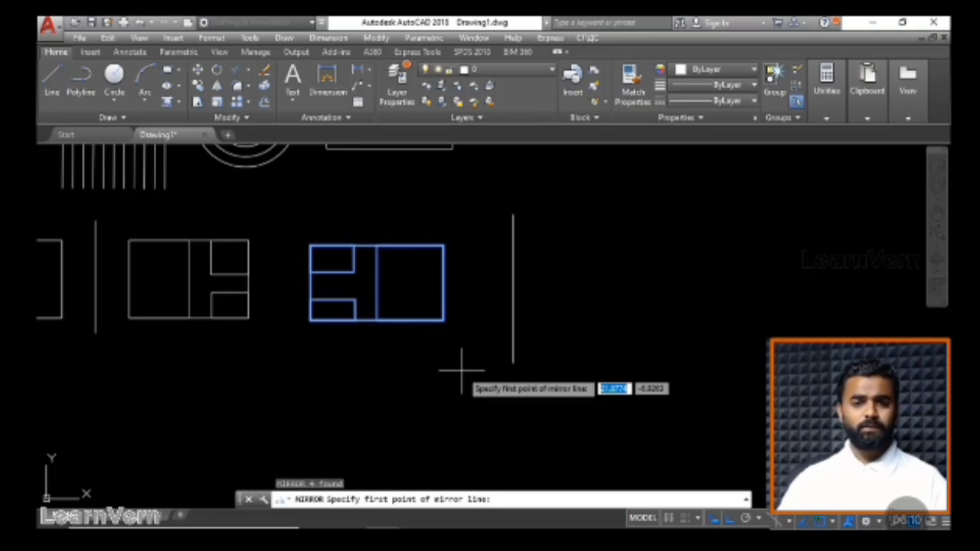
{"action": "left_click", "coordinate": [512, 216]}
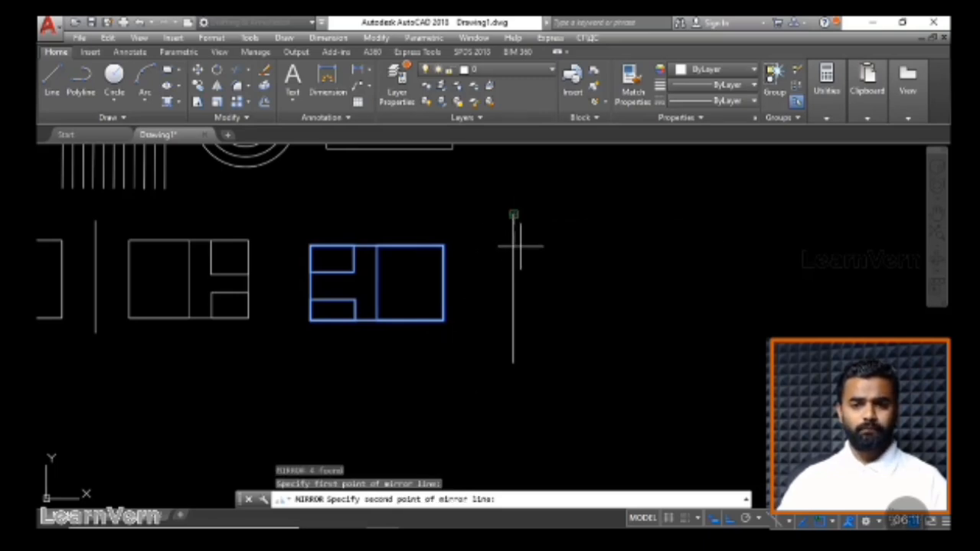
{"action": "left_click", "coordinate": [513, 361]}
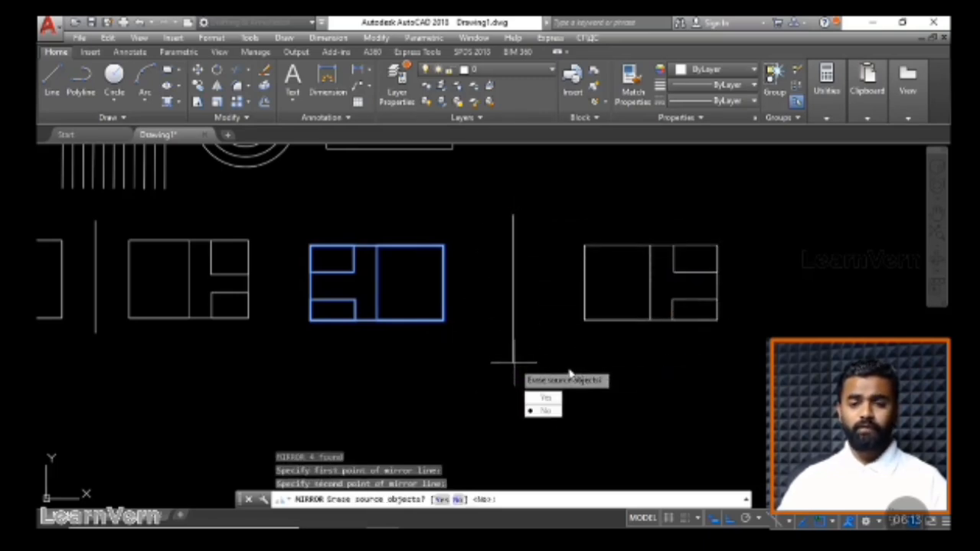
{"action": "key", "text": "Return"}
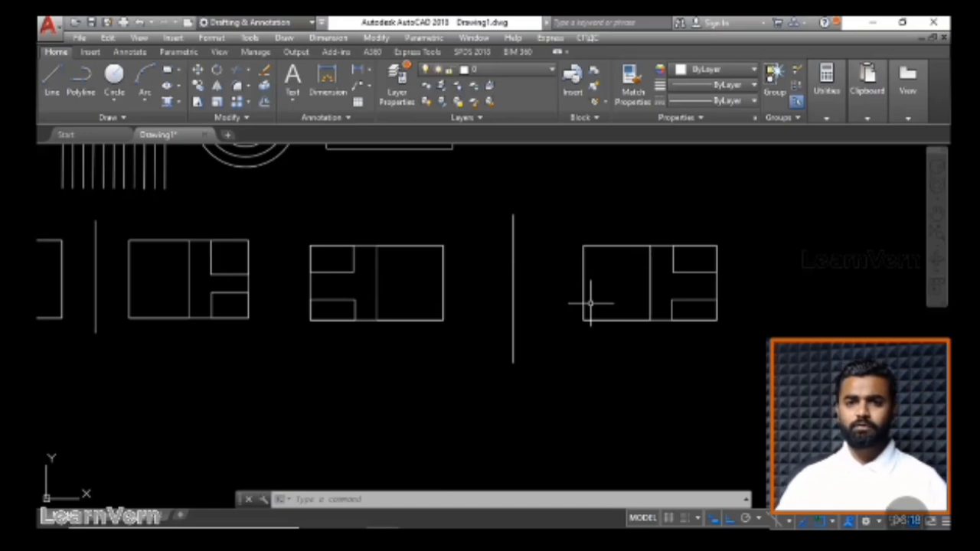
- Delete the mirrored copy together with the vertical mirror line
{"action": "left_click", "coordinate": [742, 427]}
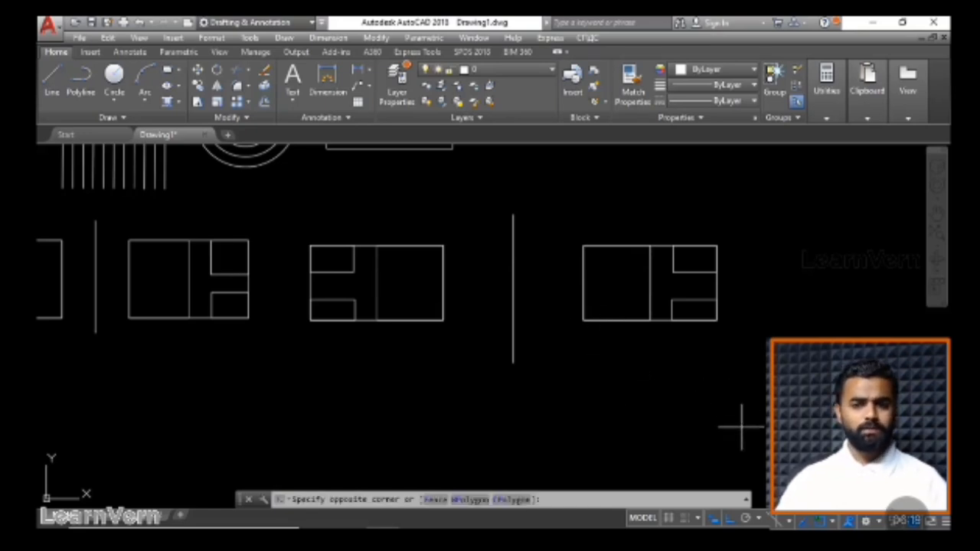
{"action": "left_click", "coordinate": [480, 198]}
{"action": "key", "text": "Delete"}
{"action": "left_click", "coordinate": [490, 382]}
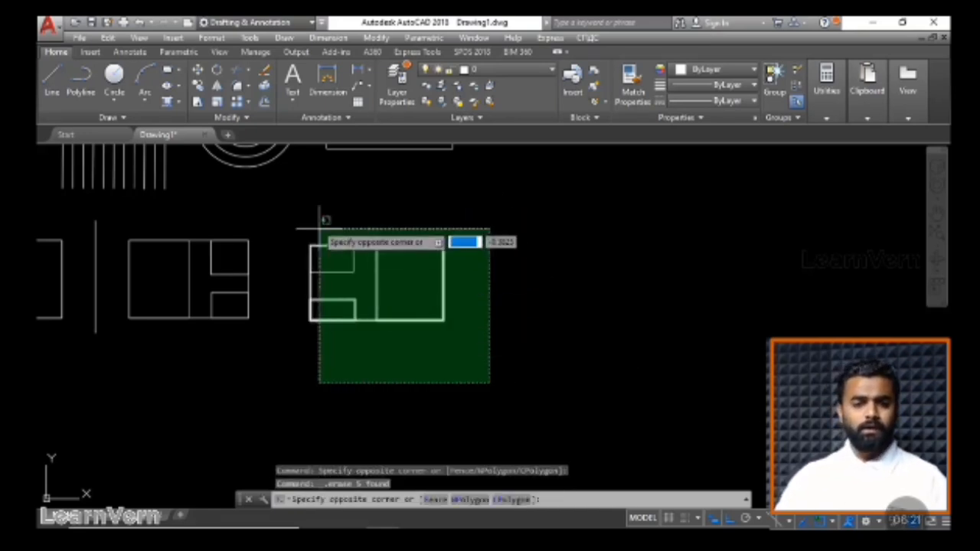
{"action": "left_click", "coordinate": [319, 229]}
{"action": "left_click", "coordinate": [519, 249]}
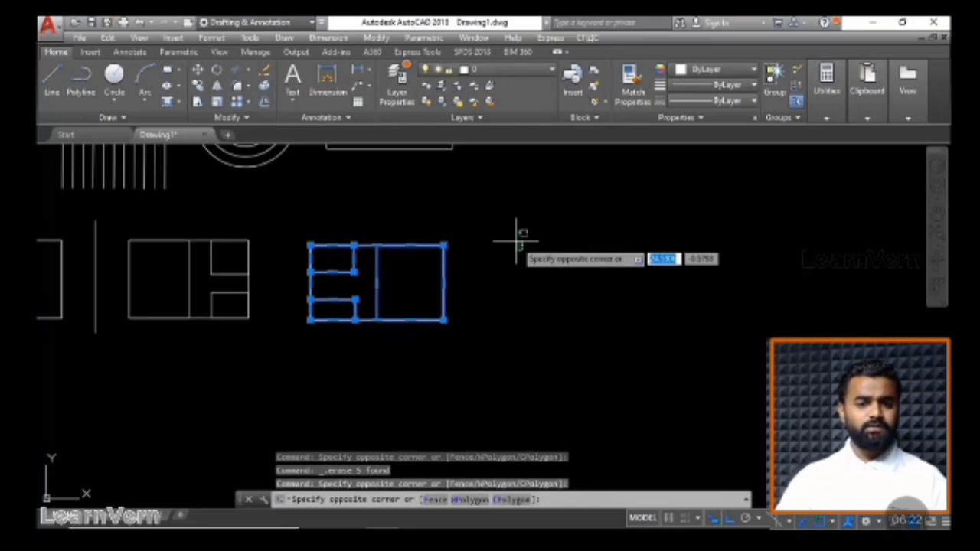
{"action": "key", "text": "Escape"}
{"action": "key", "text": "Escape"}
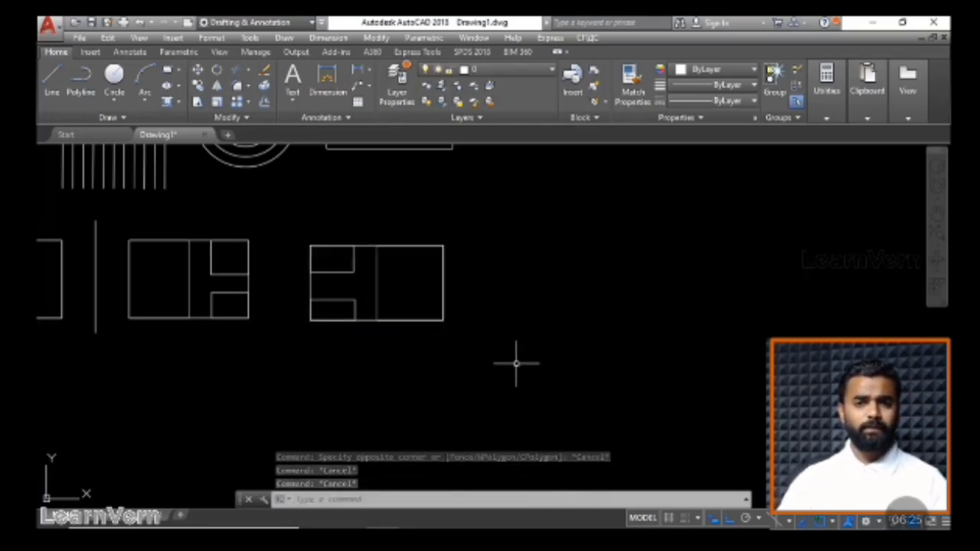
- Mirror the plan about a vertical axis picked freely in the empty space to its right, keeping the source objects
{"action": "left_click", "coordinate": [285, 208]}
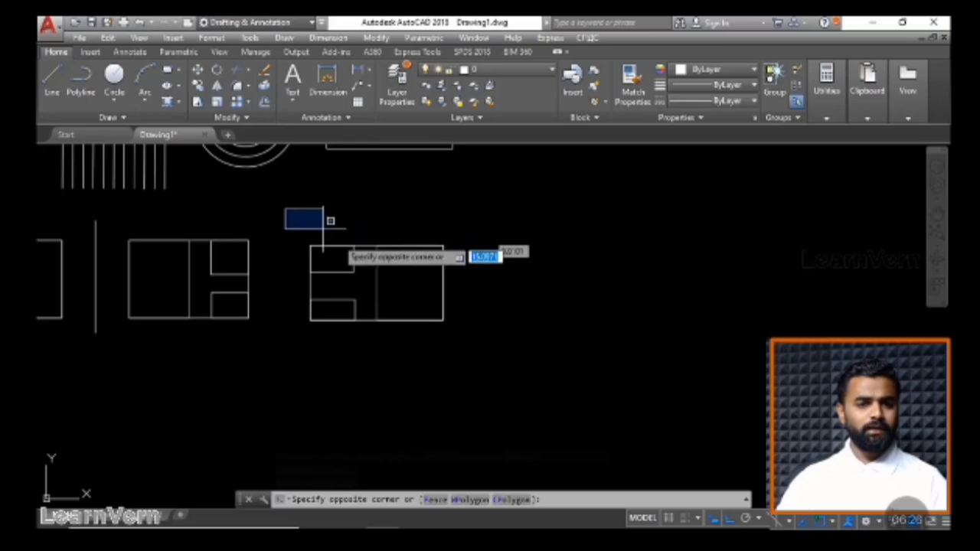
{"action": "left_click", "coordinate": [500, 363]}
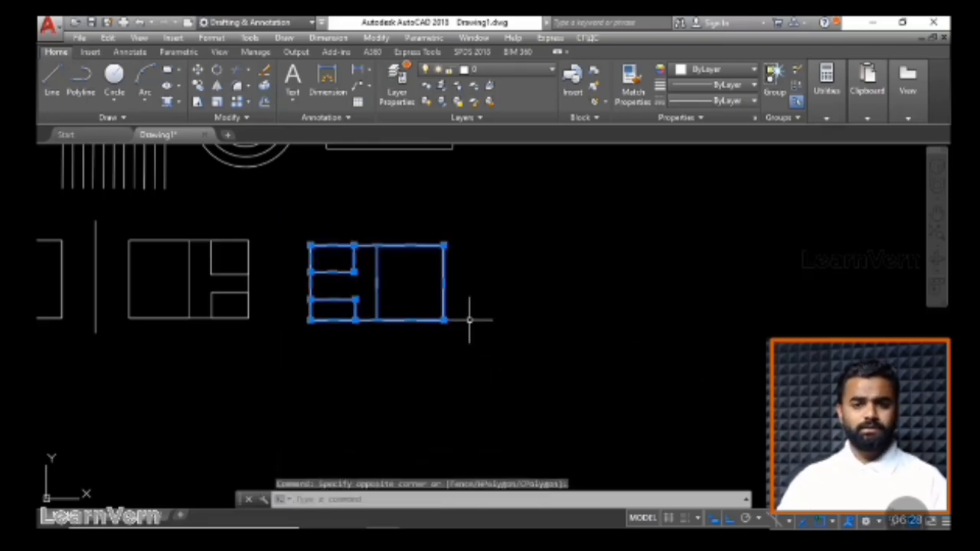
{"action": "type", "text": "mi"}
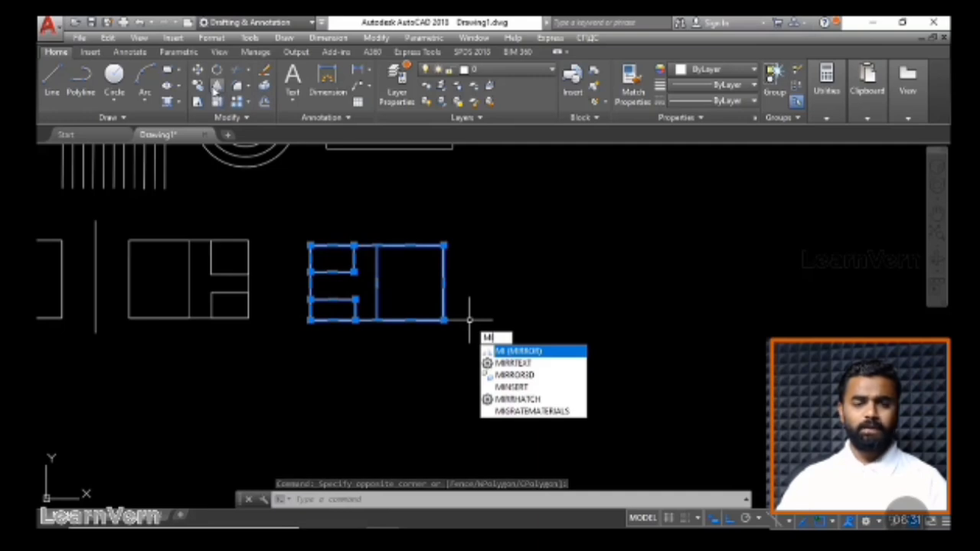
{"action": "key", "text": "Return"}
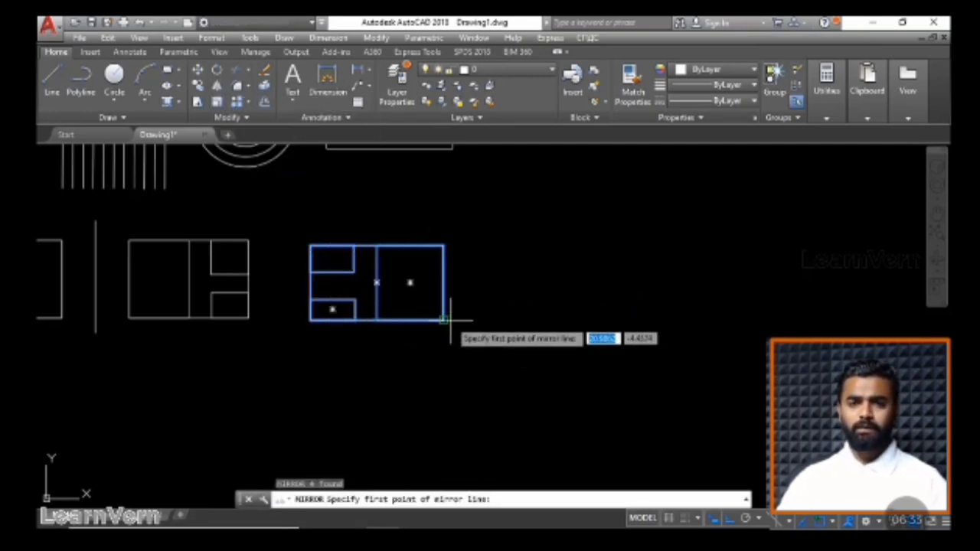
{"action": "left_click", "coordinate": [483, 201]}
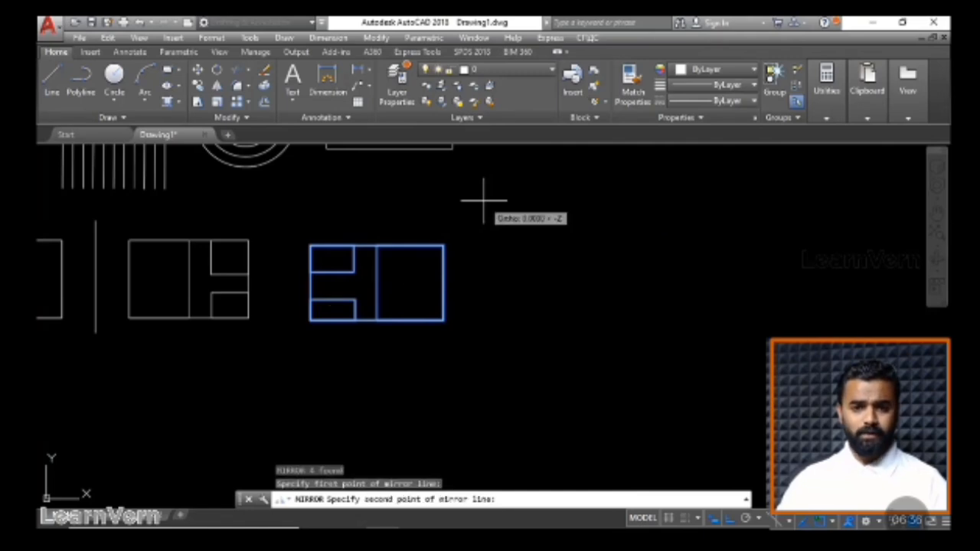
{"action": "left_click", "coordinate": [483, 369]}
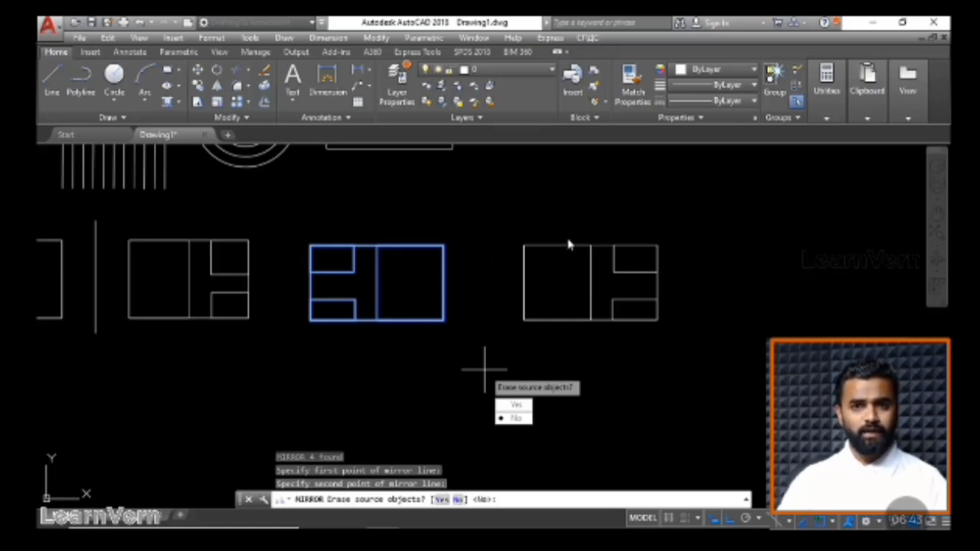
{"action": "key", "text": "Return"}
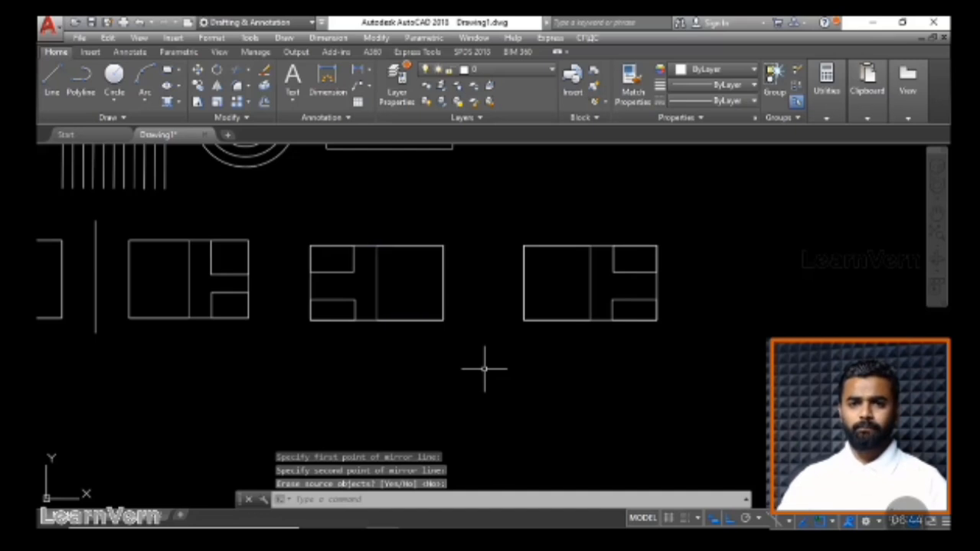
- Delete the mirrored copy to the right of the plan
{"action": "left_click", "coordinate": [720, 394]}
{"action": "left_click", "coordinate": [504, 212]}
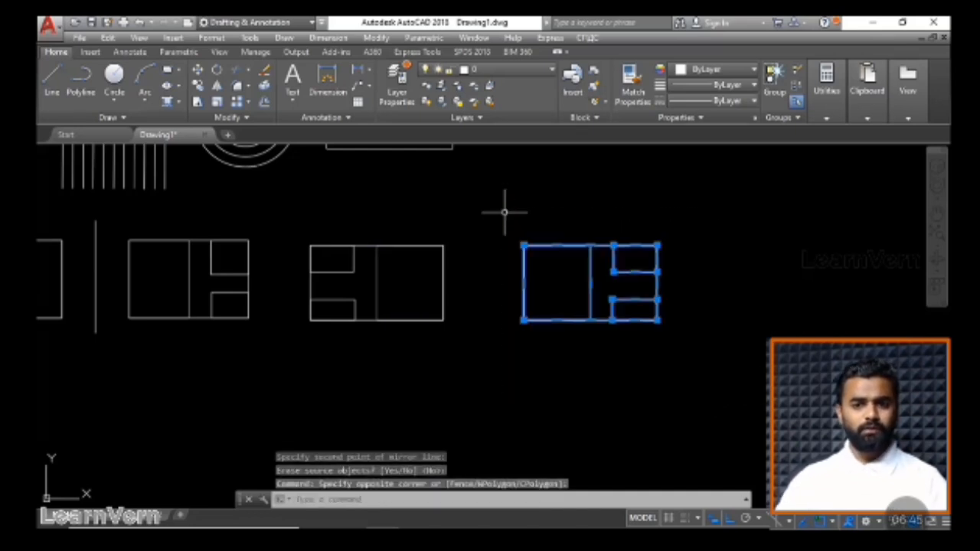
{"action": "key", "text": "Delete"}
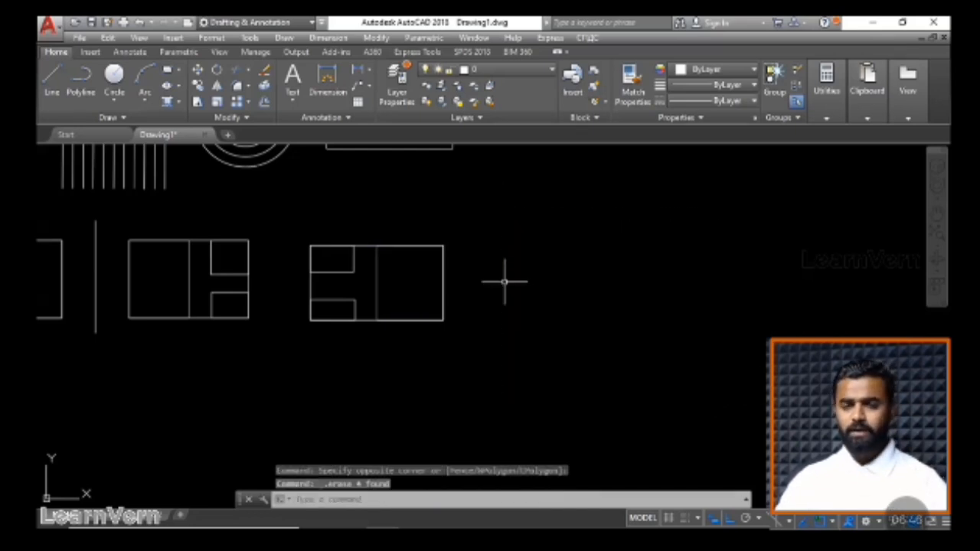
{"action": "left_click", "coordinate": [467, 360]}
{"action": "left_click", "coordinate": [324, 199]}
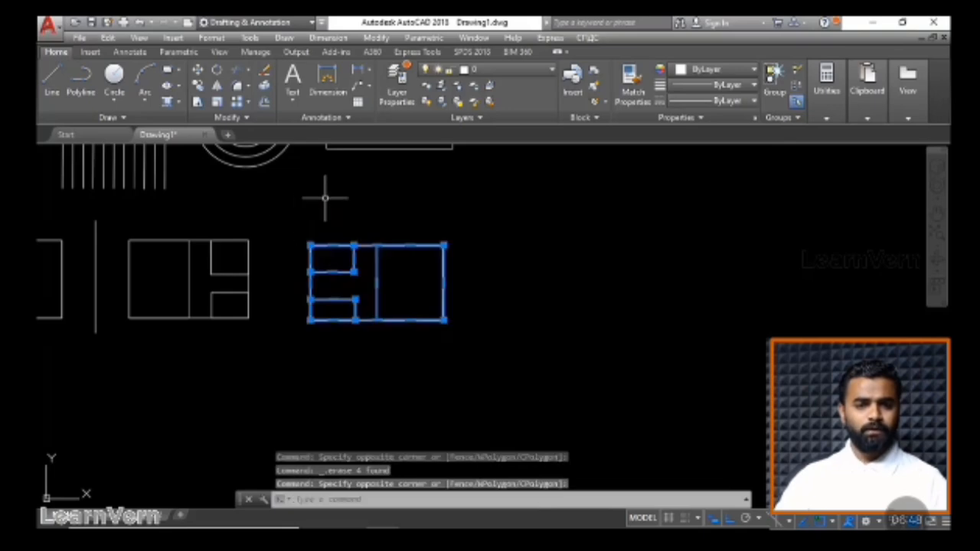
{"action": "left_click", "coordinate": [216, 86]}
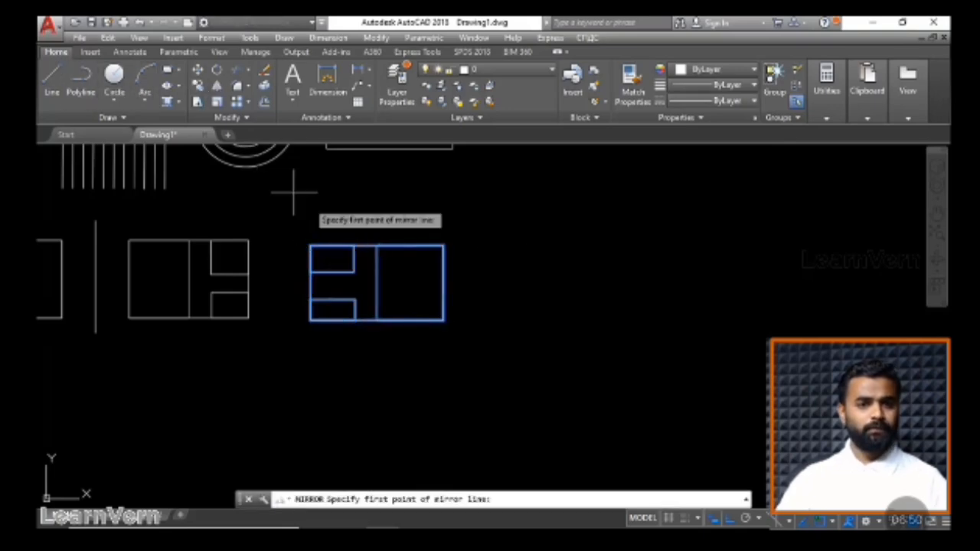
{"action": "left_click", "coordinate": [493, 197]}
{"action": "left_click", "coordinate": [494, 363]}
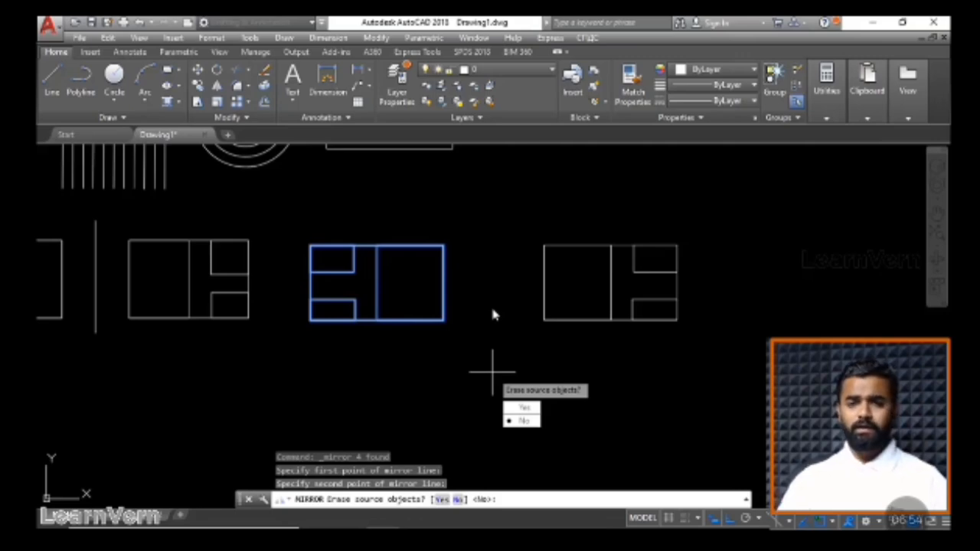
{"action": "key", "text": "Escape"}
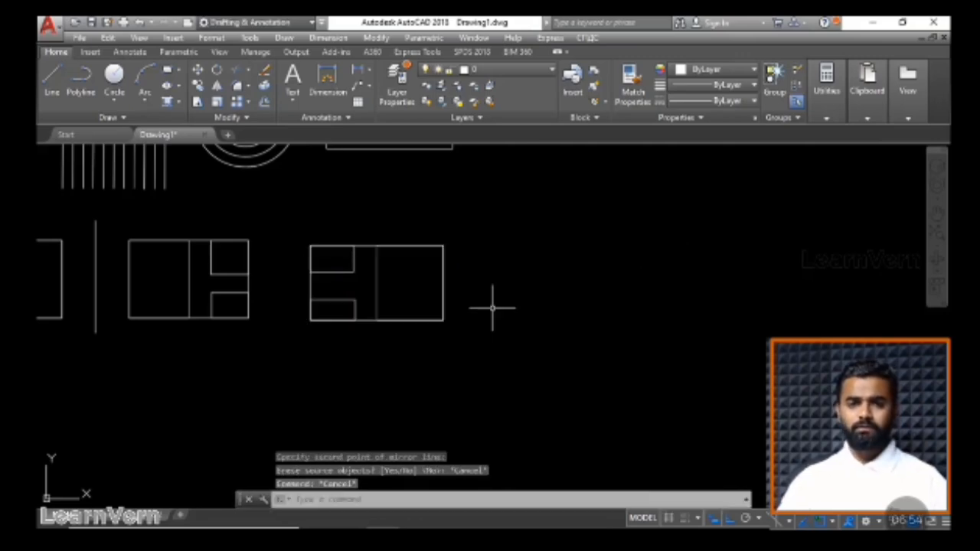
- Mirror the rightmost plan about a vertical axis picked freely just beyond its outer edge, keeping the source objects
{"action": "left_click", "coordinate": [472, 375]}
{"action": "left_click", "coordinate": [306, 196]}
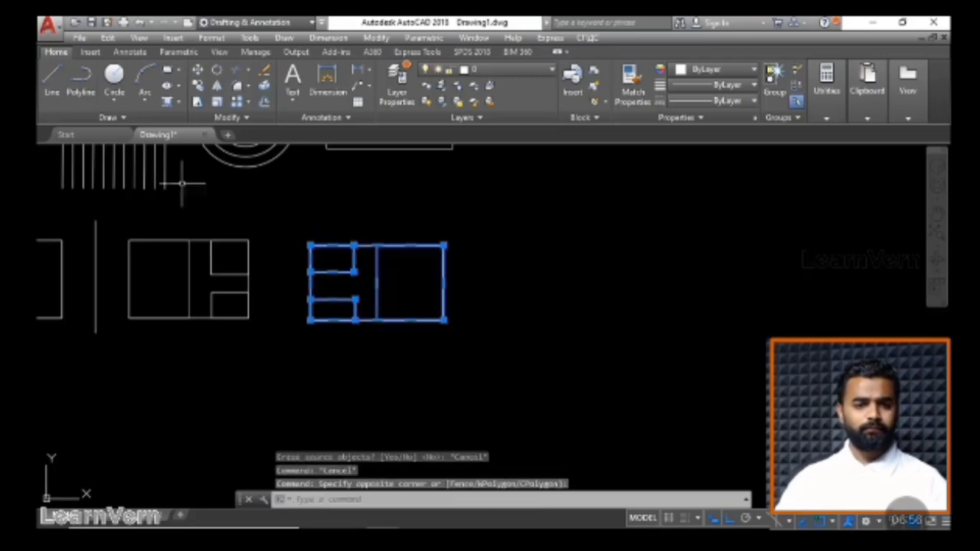
{"action": "left_click", "coordinate": [218, 85]}
{"action": "left_click", "coordinate": [482, 196]}
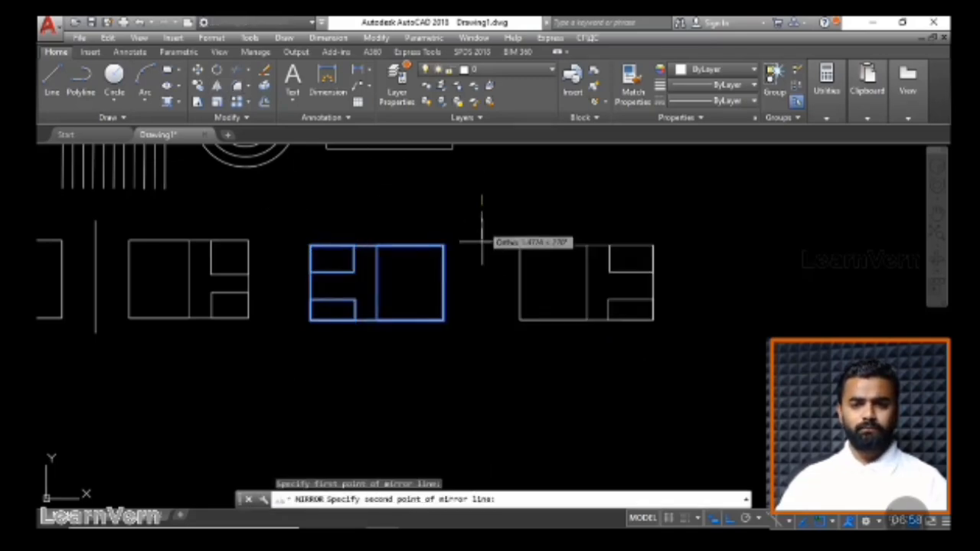
{"action": "left_click", "coordinate": [482, 381]}
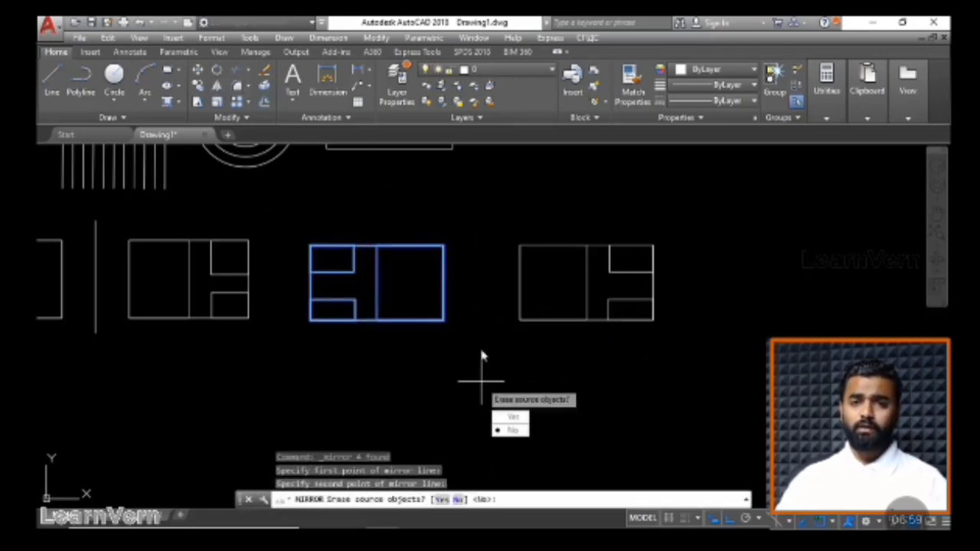
{"action": "key", "text": "Return"}
- Review the offset lines, circles and rectangles together with the mirrored plans, highlighting them all and clearing the selection
{"action": "scroll", "coordinate": [479, 380], "scroll_direction": "down", "scroll_amount": 2}
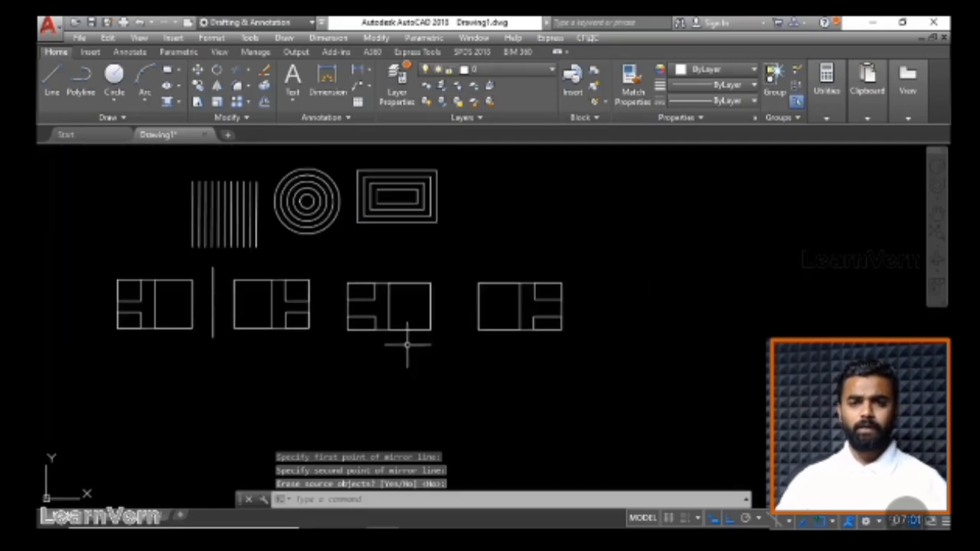
{"action": "middle_click_drag", "start_coordinate": [304, 285], "coordinate": [400, 306]}
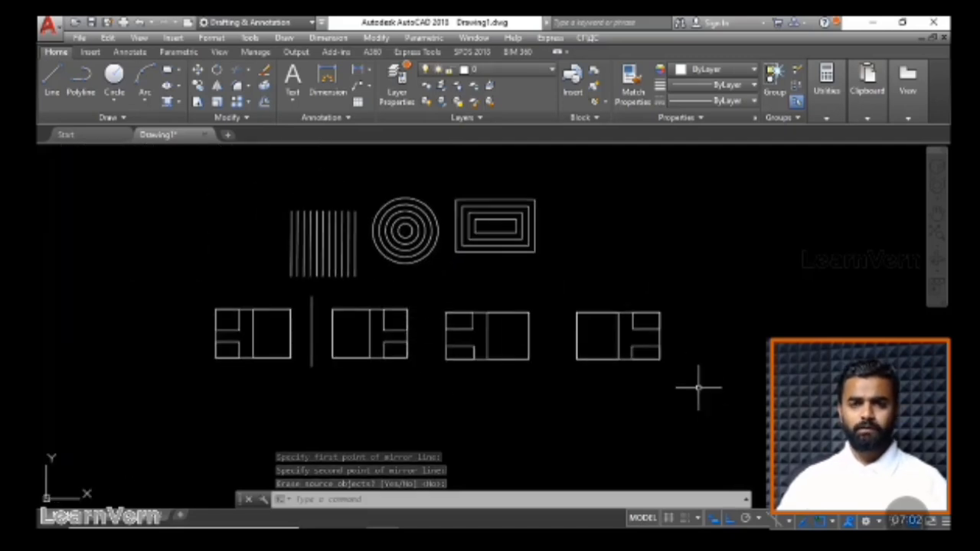
{"action": "left_click", "coordinate": [711, 406]}
{"action": "left_click", "coordinate": [222, 236]}
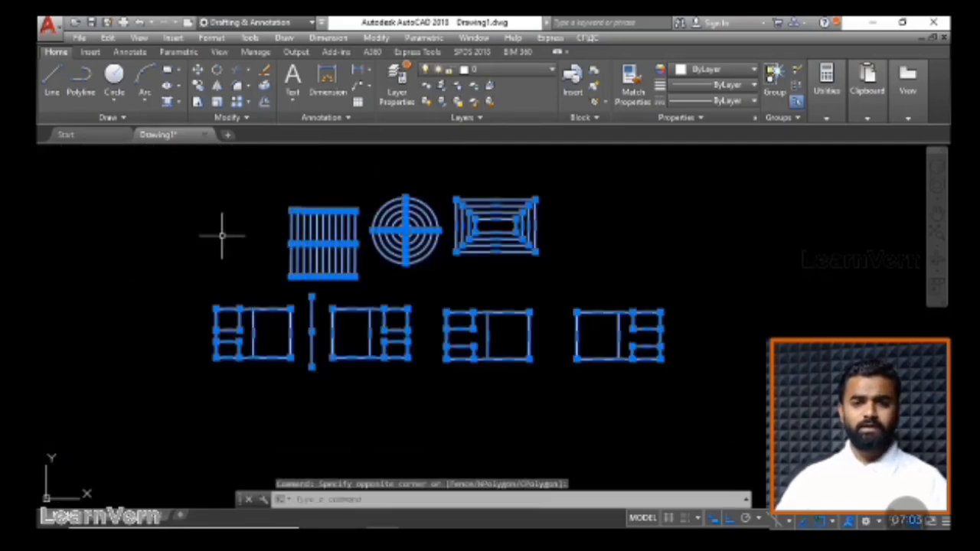
{"action": "left_click", "coordinate": [620, 280]}
{"action": "key", "text": "Escape"}
{"action": "key", "text": "Escape"}
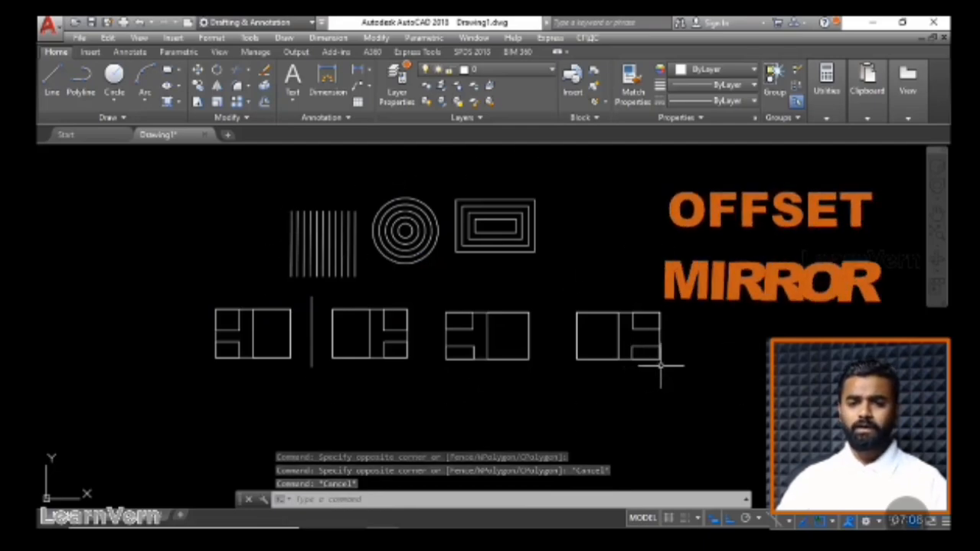
{"action": "scroll", "coordinate": [514, 333], "scroll_direction": "up", "scroll_amount": 2}
{"action": "scroll", "coordinate": [490, 326], "scroll_direction": "down", "scroll_amount": 2}
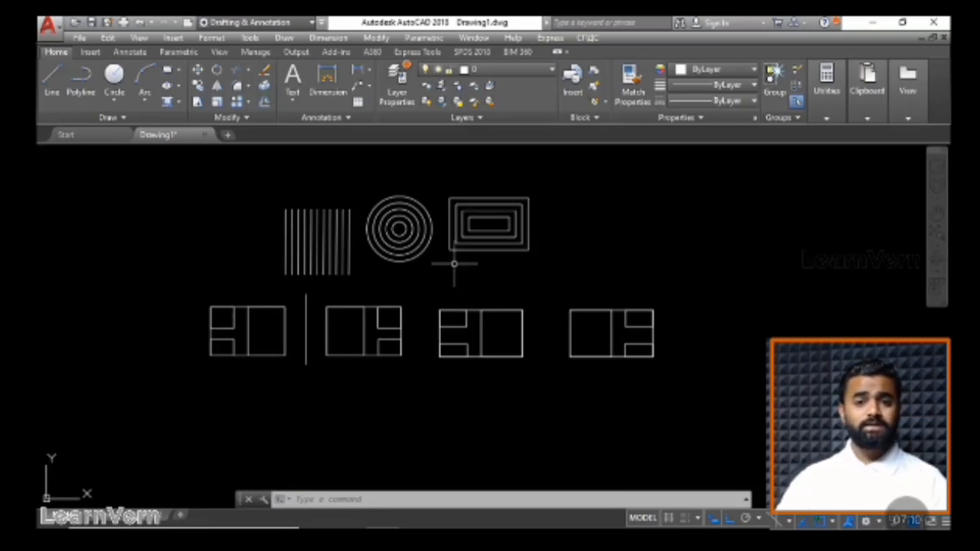
{"action": "scroll", "coordinate": [454, 264], "scroll_direction": "up", "scroll_amount": 2}
{"action": "middle_click_drag", "start_coordinate": [453, 263], "coordinate": [507, 280]}
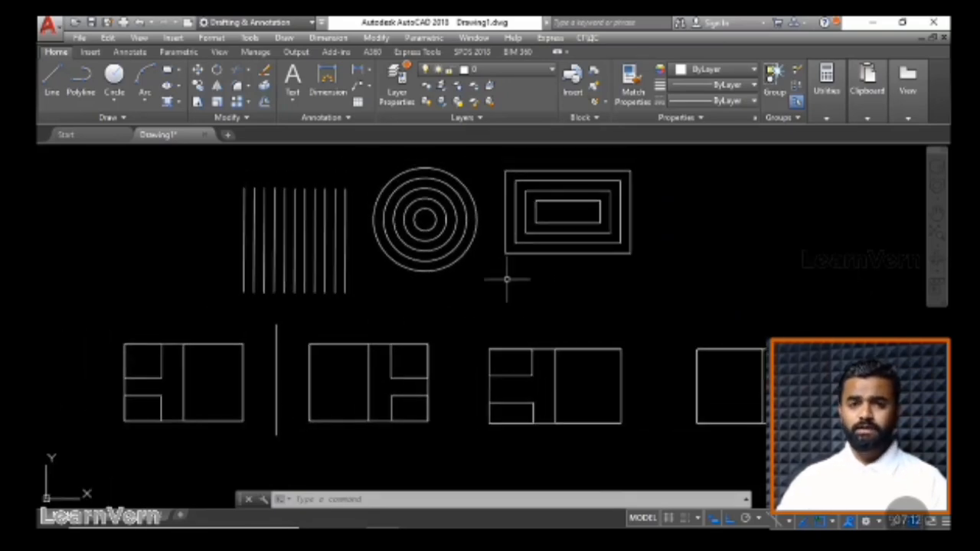